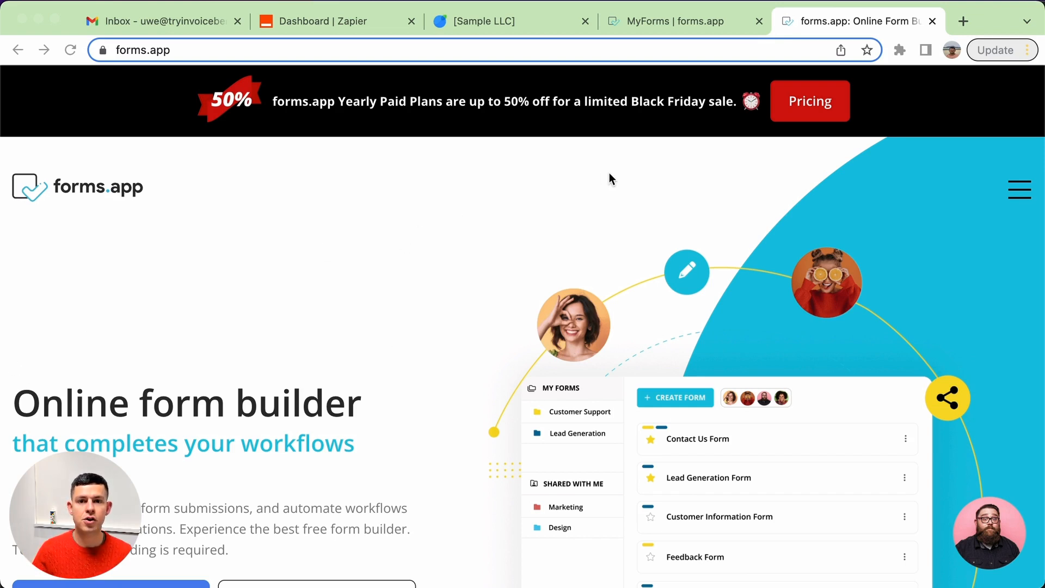
# Switch to the forms.app form list and open the Cake Order Form for editing.
pyautogui.click(664, 21)
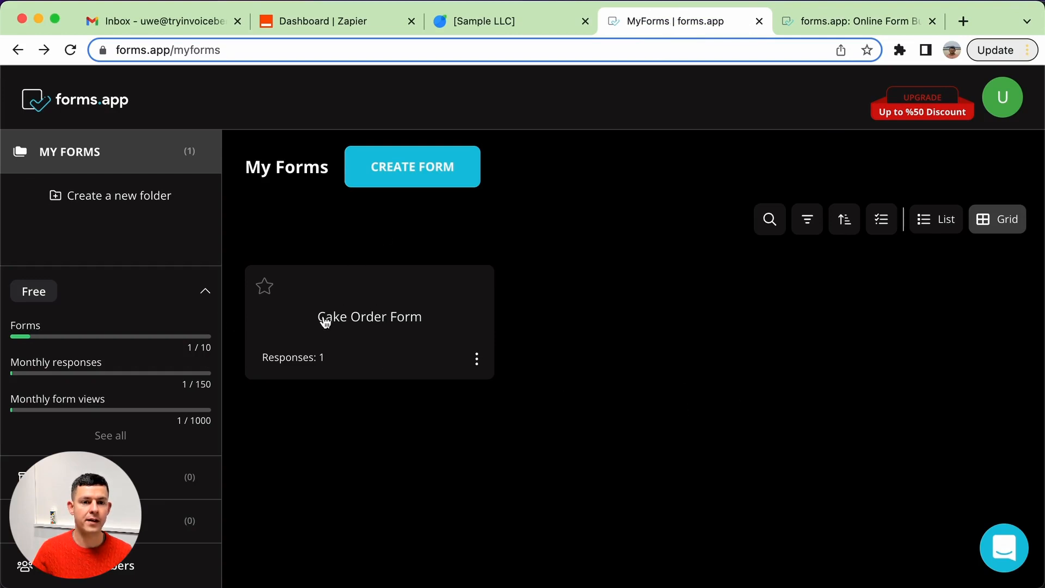
pyautogui.rightClick(433, 308)
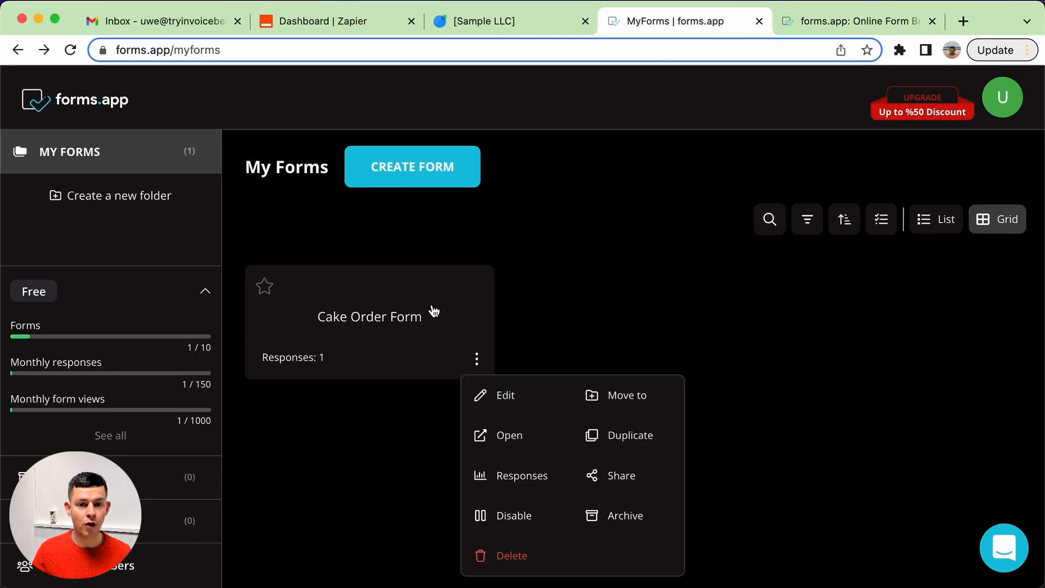
pyautogui.click(498, 411)
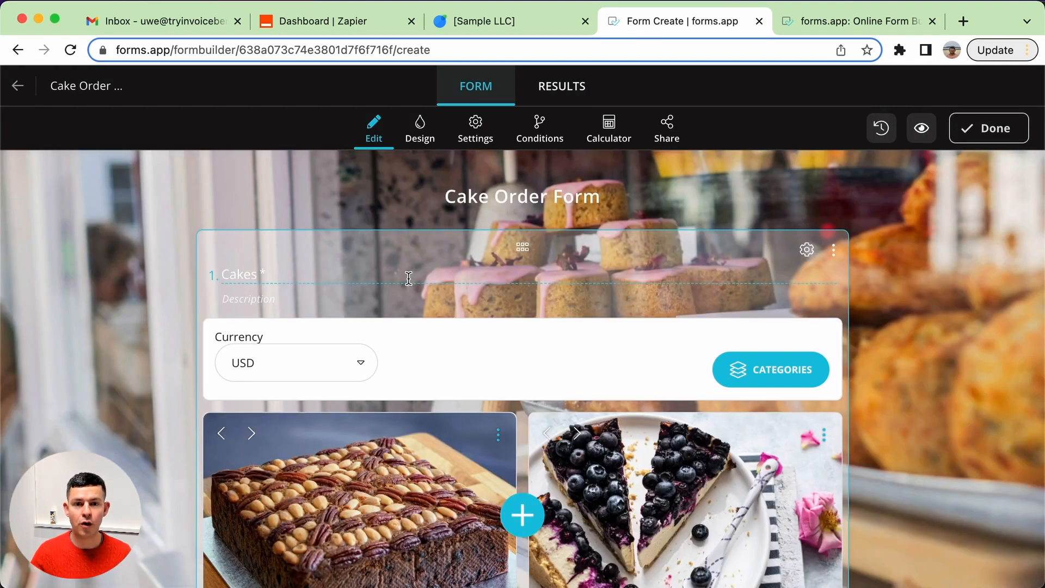
# Review the Cake Order Form from its cake products through the customer name, email, phone and delivery address fields to the footer.
pyautogui.scroll(-1, 982, 327)
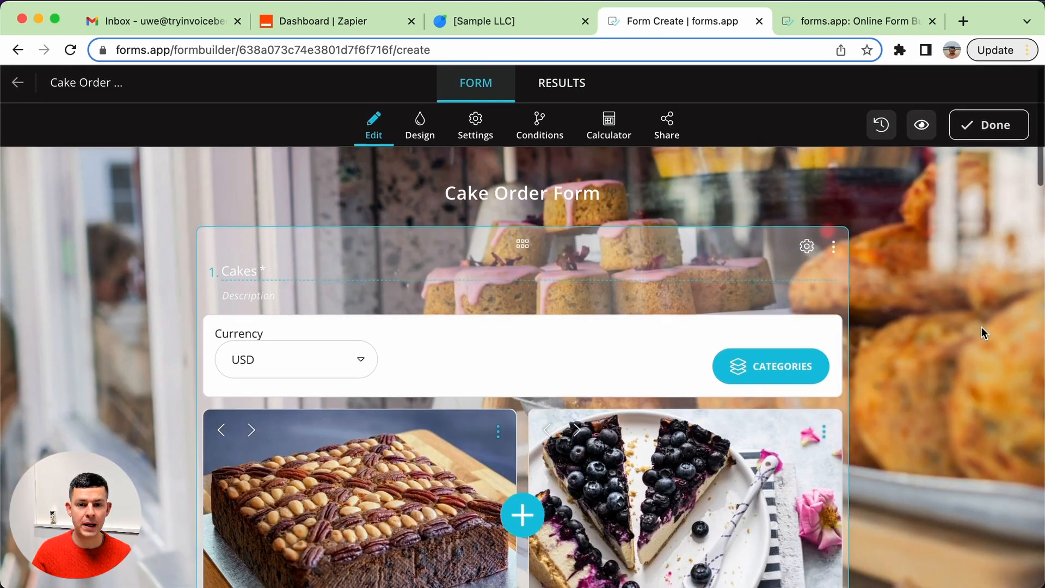
pyautogui.scroll(-5, 981, 327)
pyautogui.scroll(-4, 434, 414)
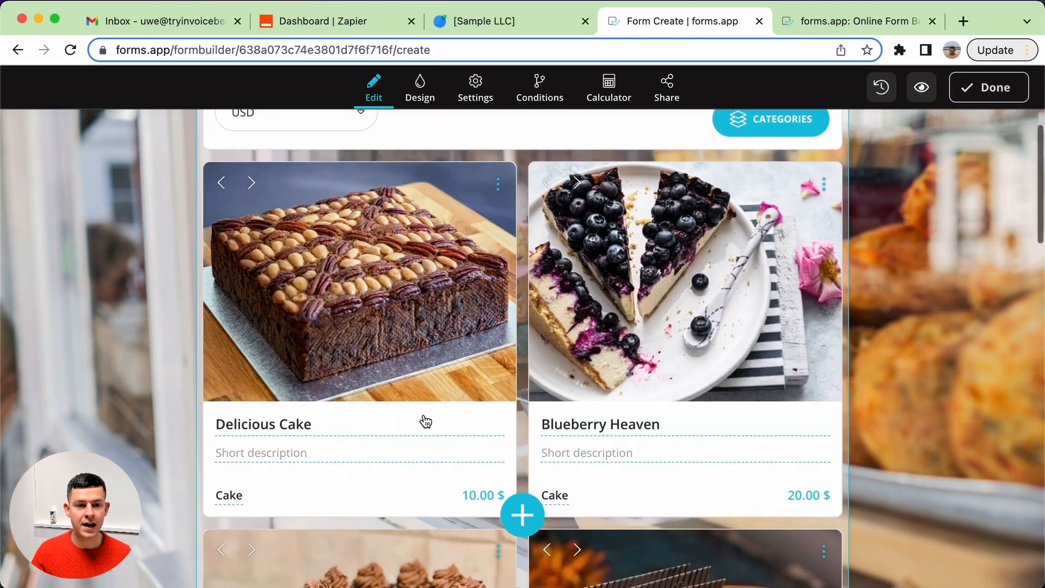
pyautogui.scroll(-2, 452, 469)
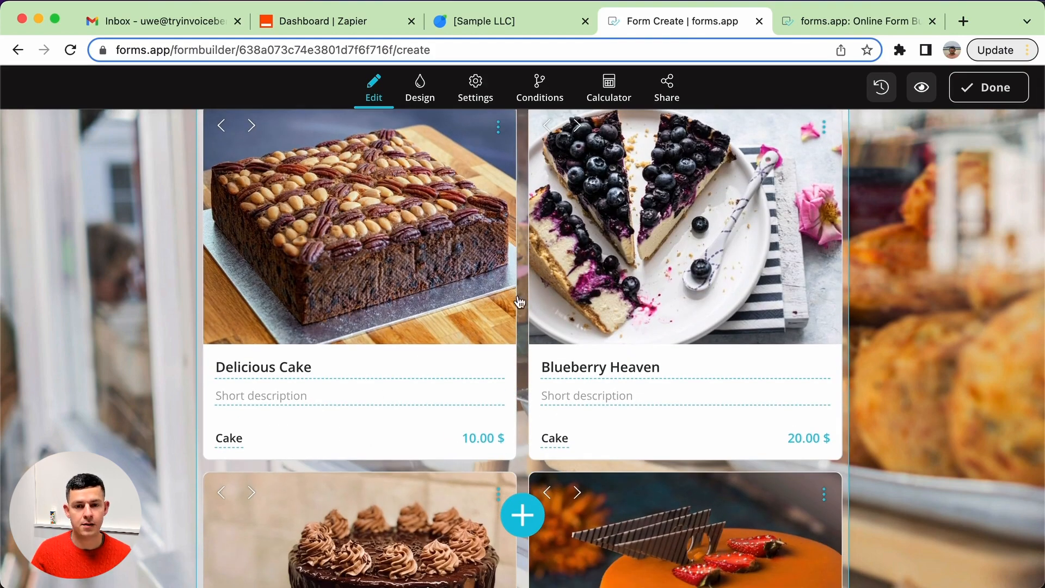
pyautogui.scroll(-15, 653, 294)
pyautogui.scroll(-4, 743, 284)
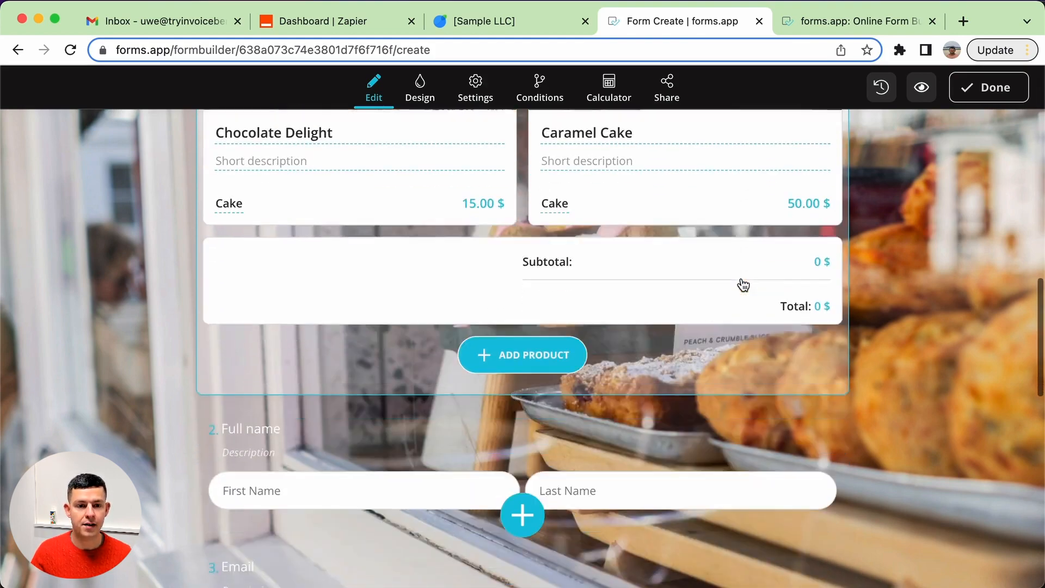
pyautogui.scroll(-2, 455, 359)
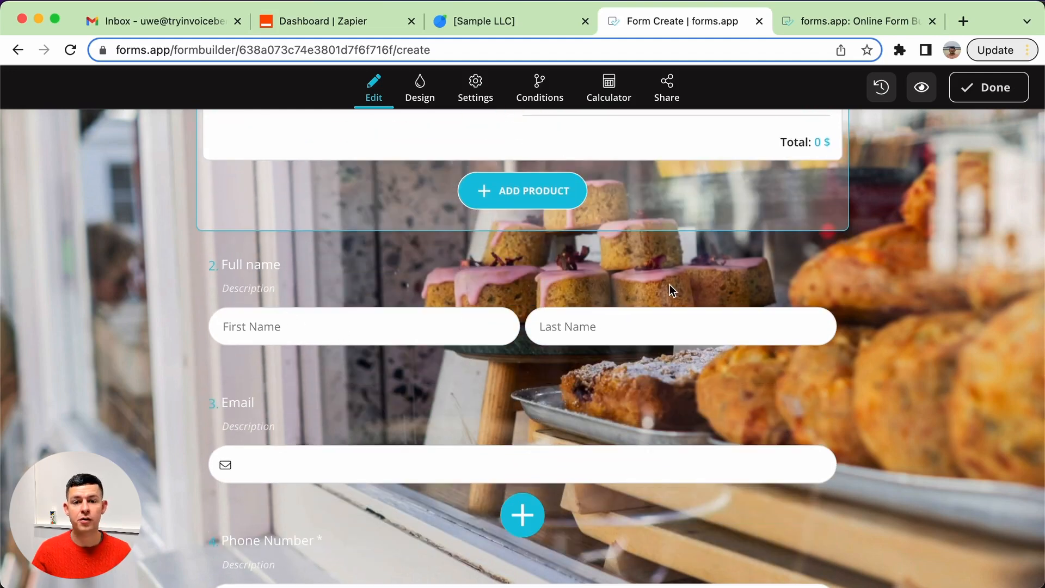
pyautogui.scroll(-4, 285, 309)
pyautogui.scroll(-6, 492, 277)
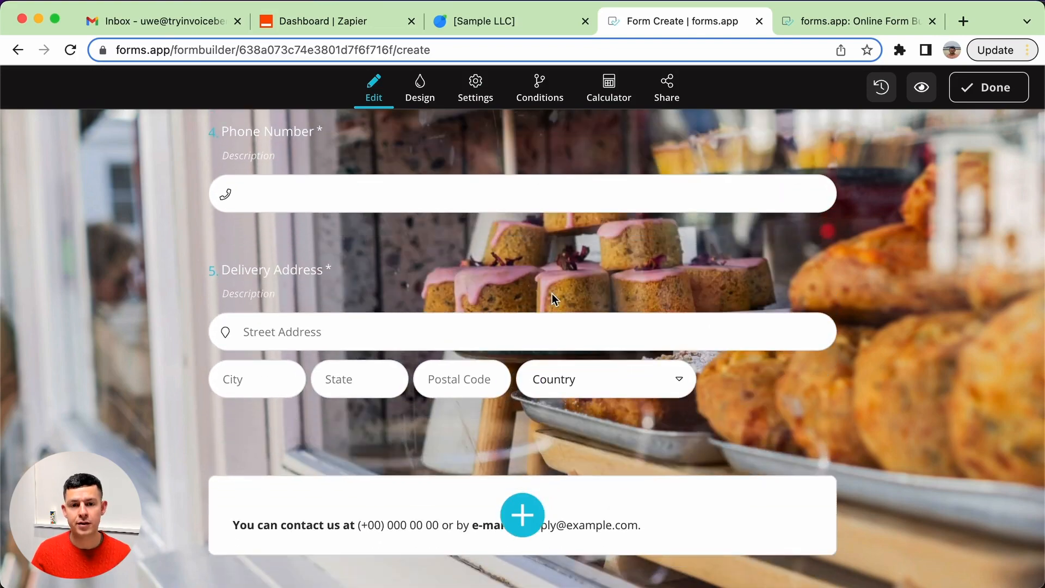
pyautogui.scroll(-6, 552, 293)
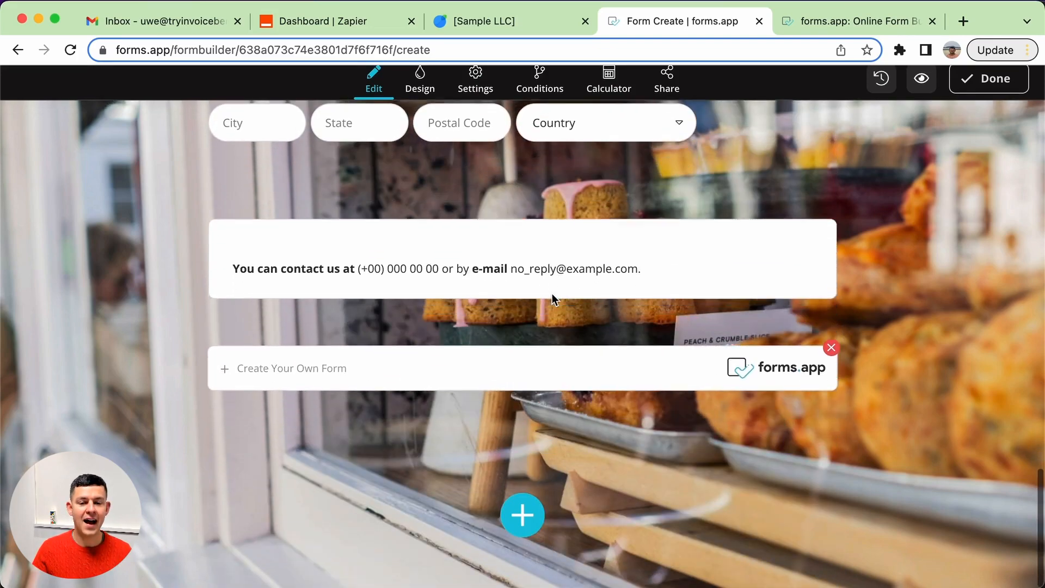
pyautogui.scroll(20, 552, 296)
pyautogui.scroll(8, 554, 299)
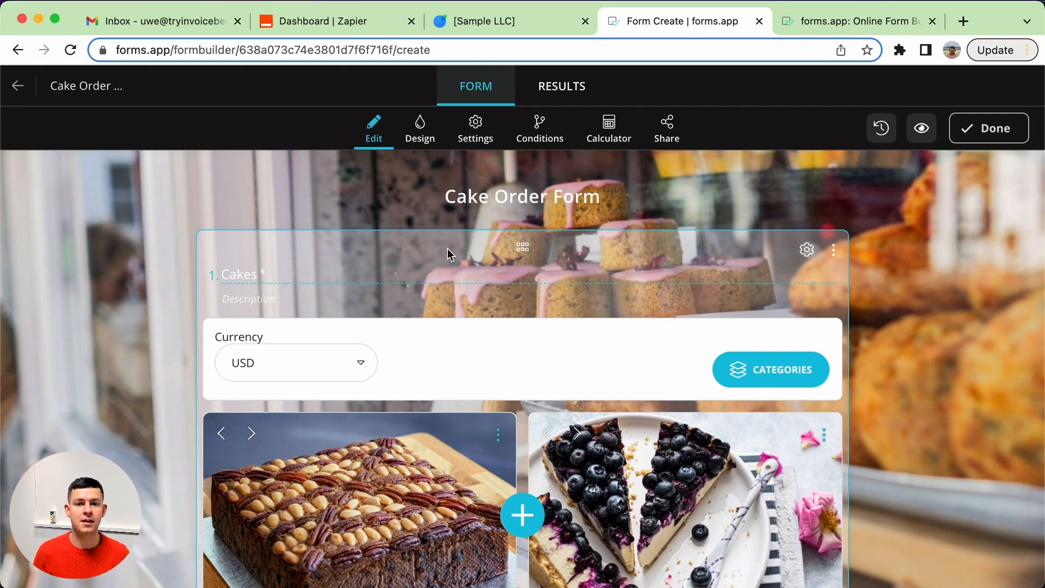
# Switch to the Zapier dashboard and choose forms.app as the app to connect with InvoiceBerry.
pyautogui.click(344, 21)
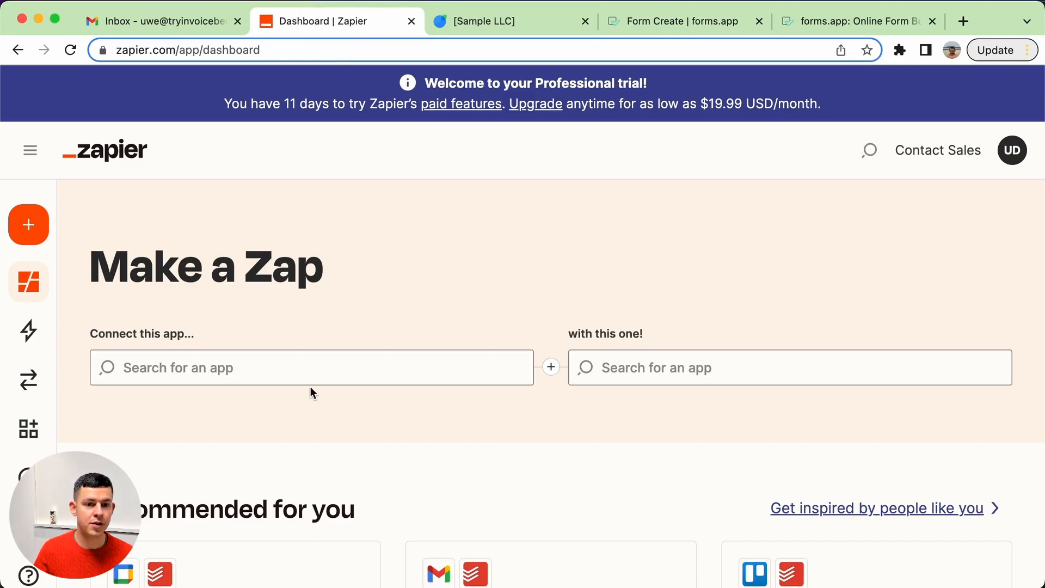
pyautogui.click(298, 373)
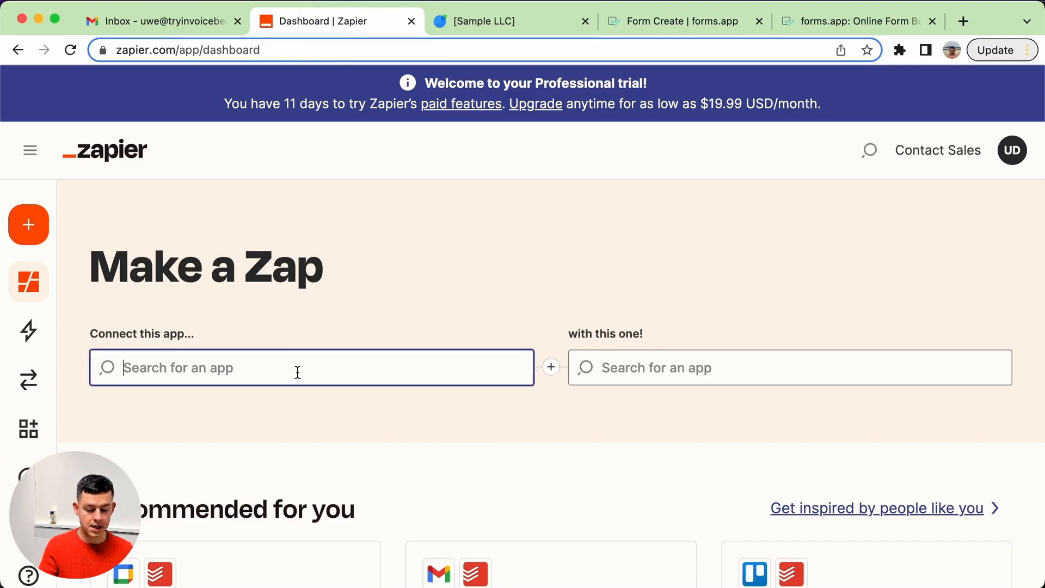
pyautogui.write('forms.a')
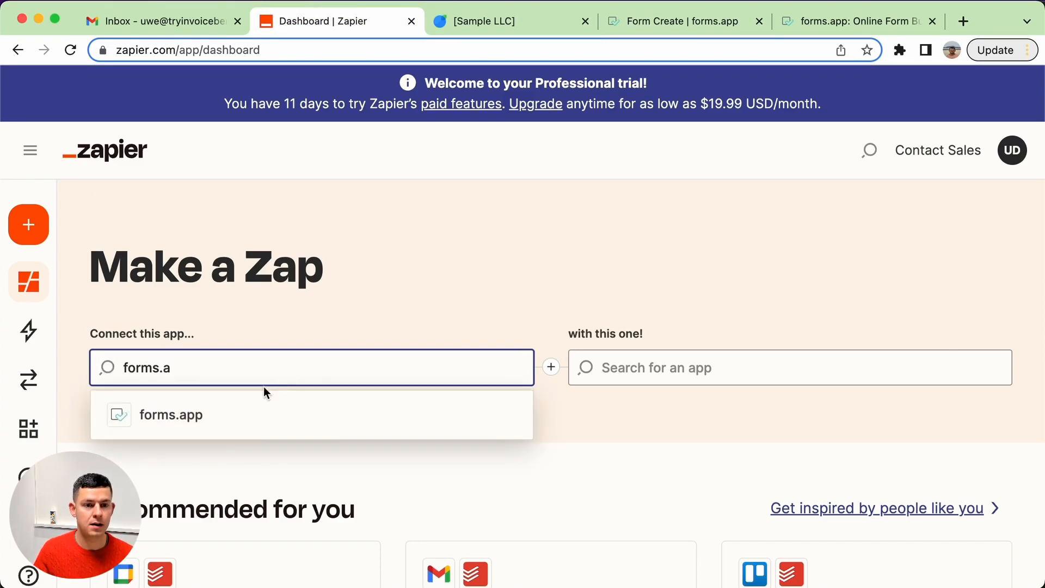
pyautogui.click(210, 415)
pyautogui.click(684, 354)
pyautogui.write('invoicebe')
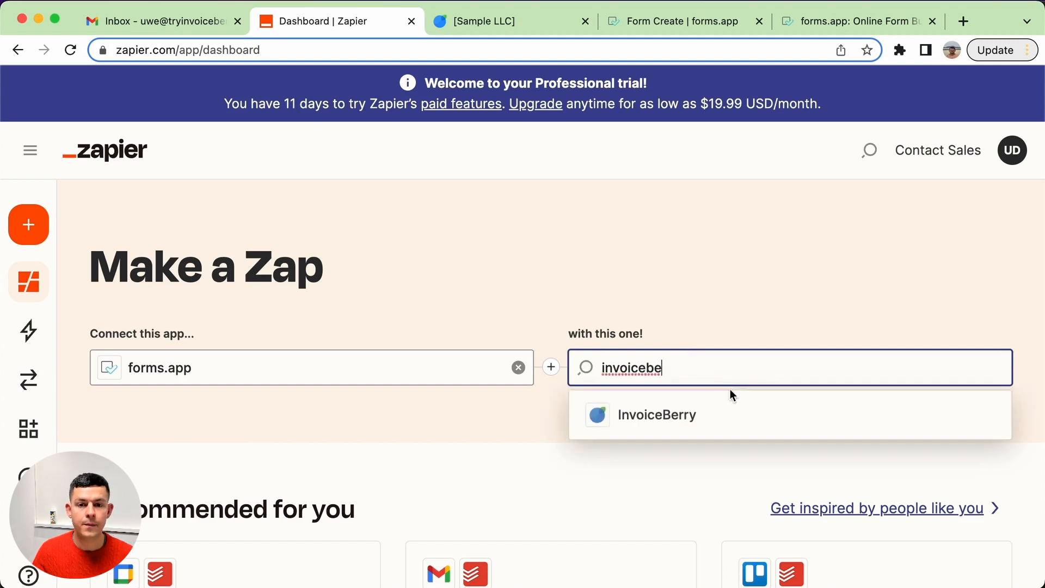
pyautogui.click(684, 426)
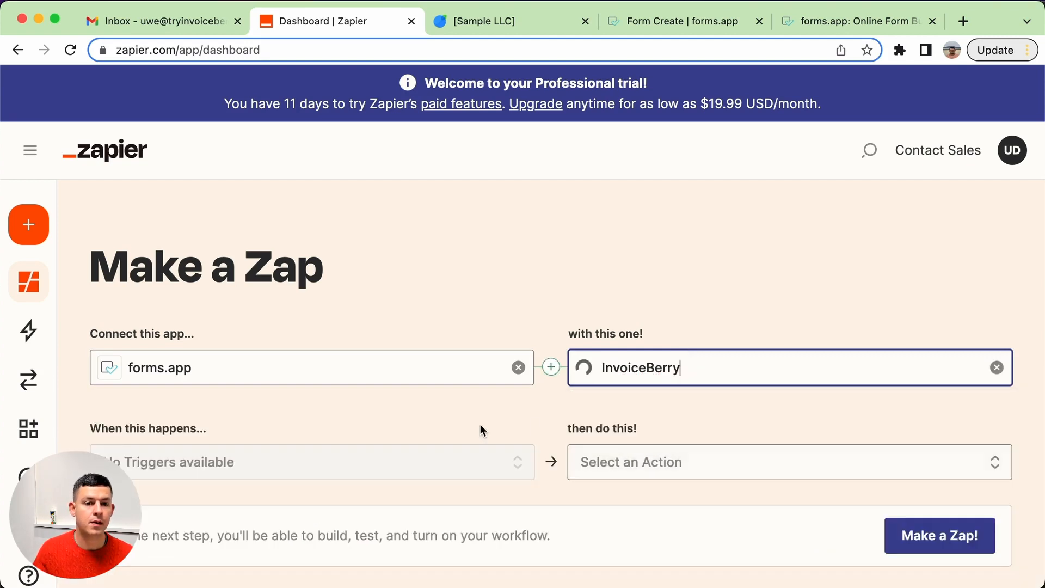
# Create the Zap with New Form Submission as the trigger and Create Invoice as the action.
pyautogui.click(389, 464)
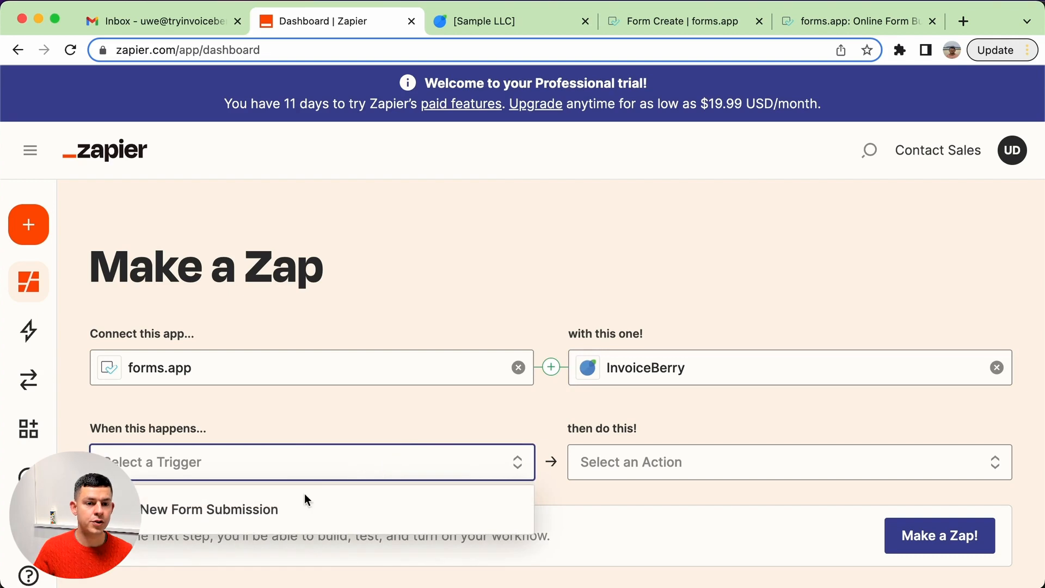
pyautogui.click(282, 514)
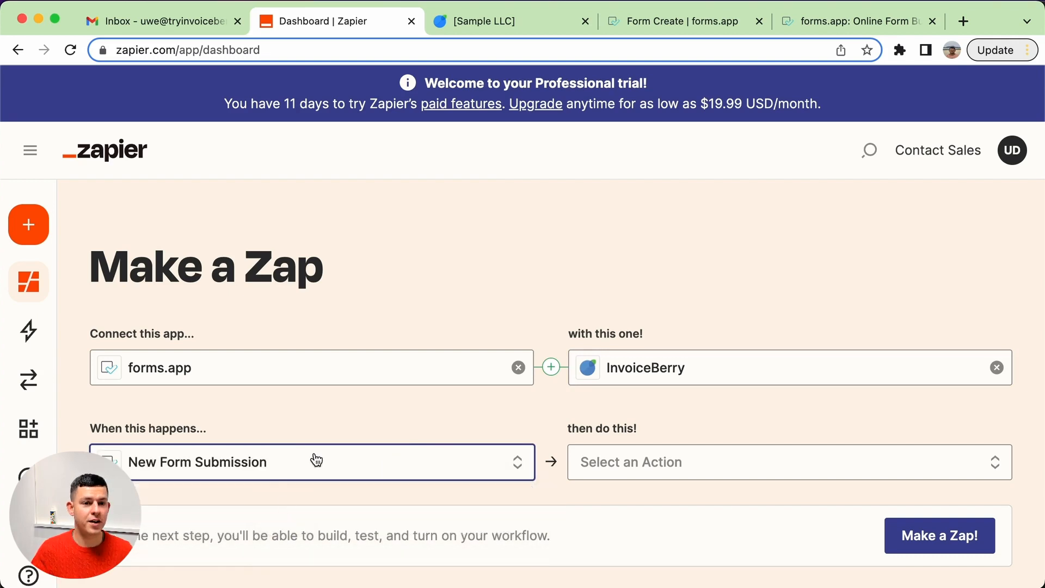
pyautogui.scroll(-1, 316, 461)
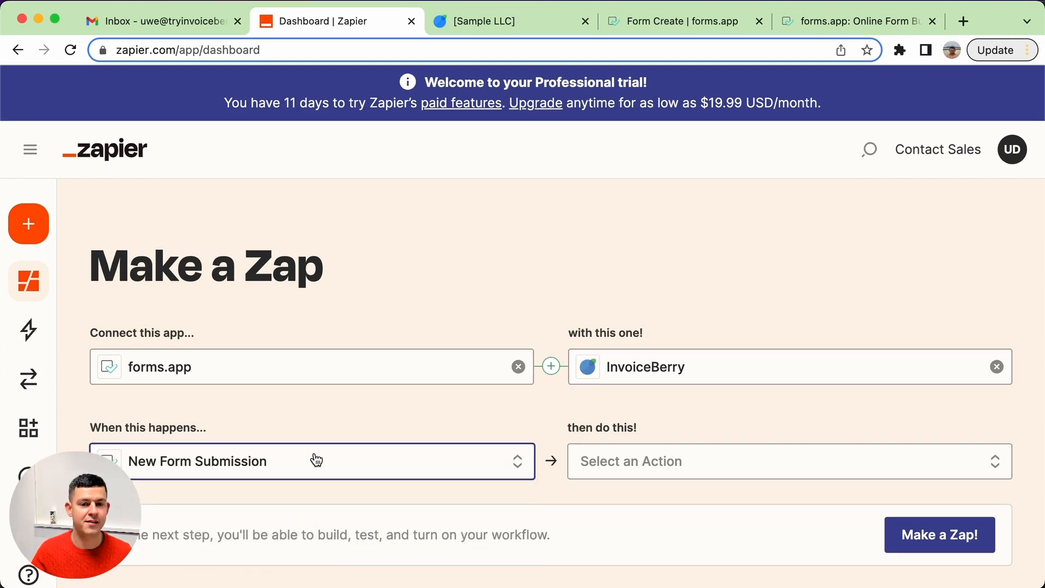
pyautogui.scroll(-3, 316, 461)
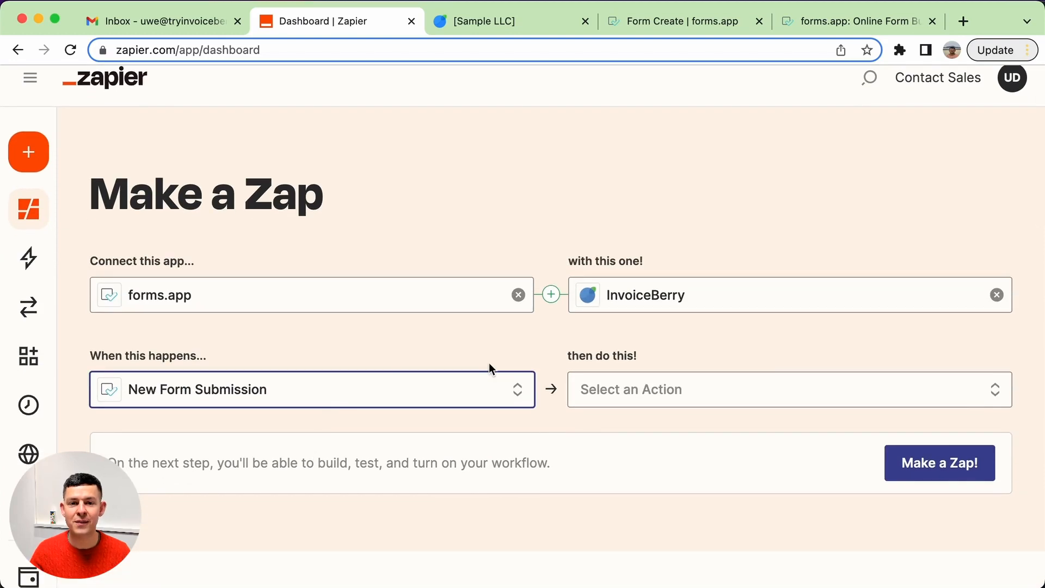
pyautogui.click(705, 387)
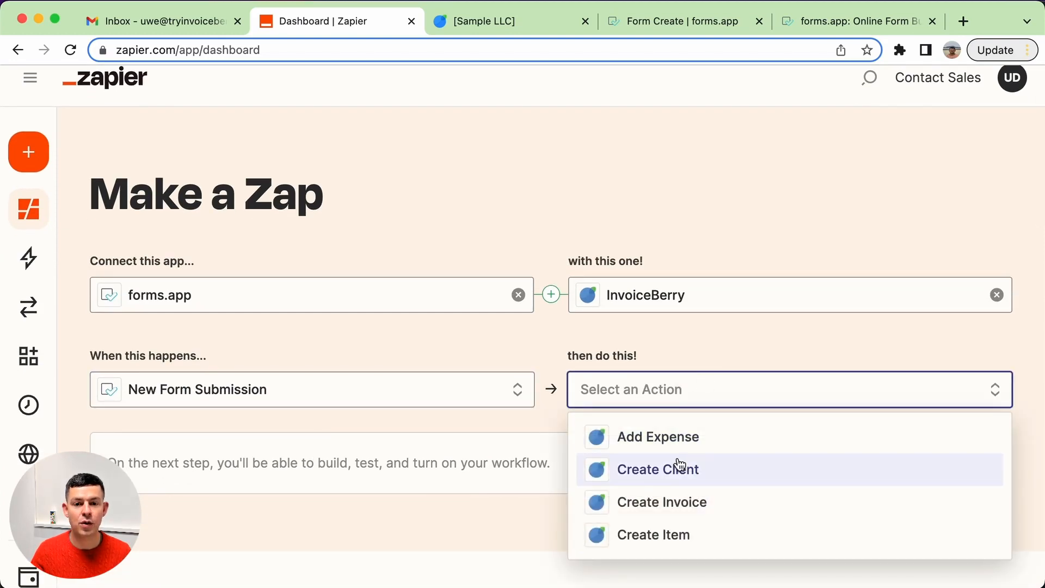
pyautogui.click(705, 501)
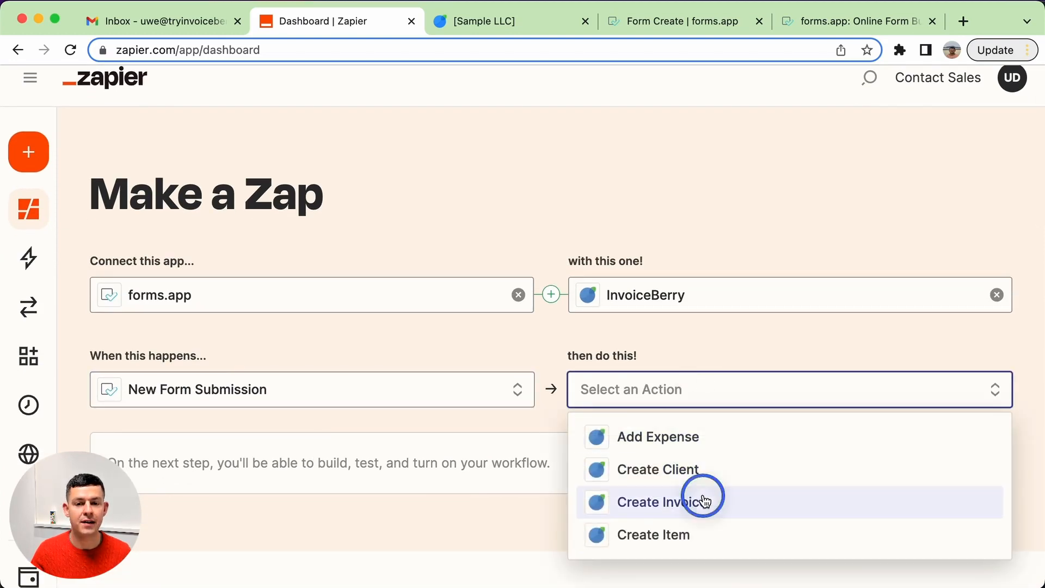
pyautogui.click(968, 462)
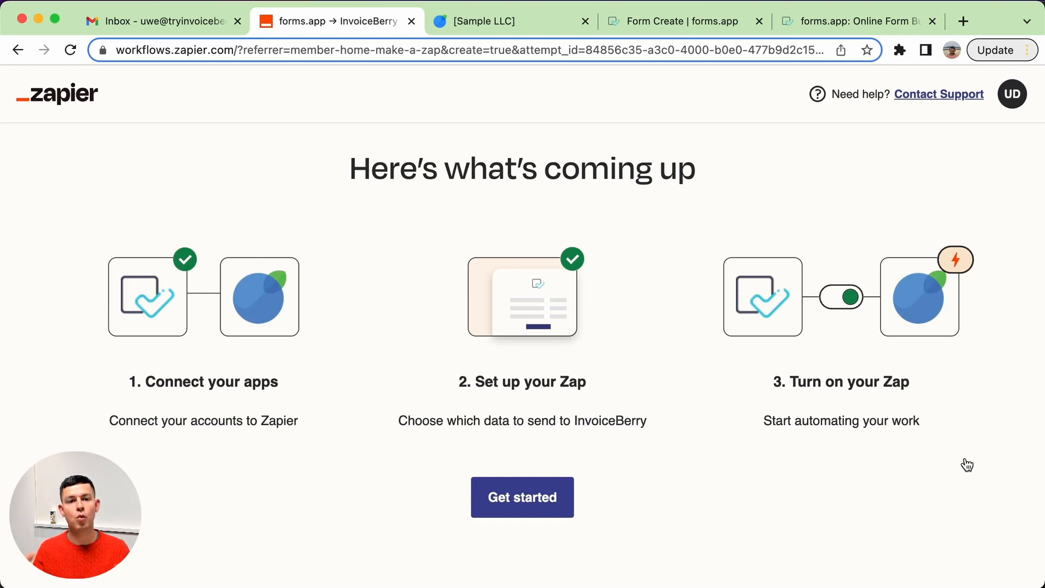
# Connect the forms.app account to the Zap and choose Cake Order Form as its source form.
pyautogui.click(516, 497)
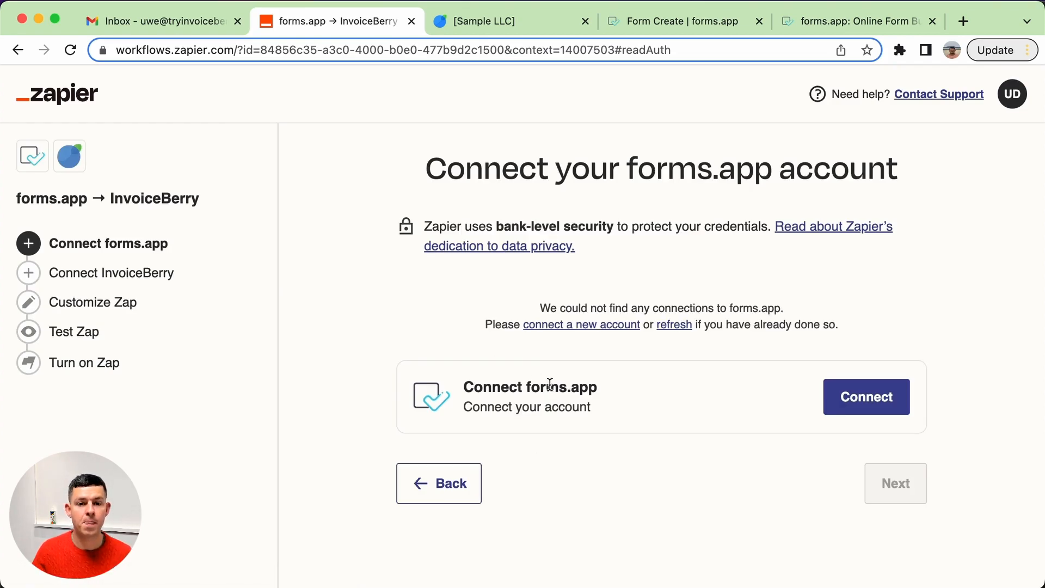
pyautogui.click(862, 405)
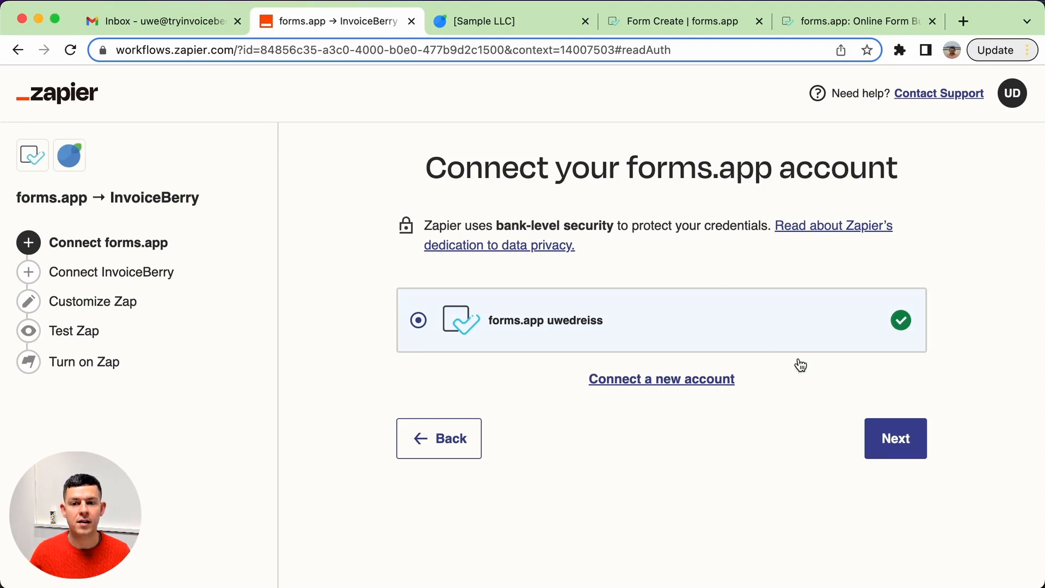
pyautogui.click(911, 448)
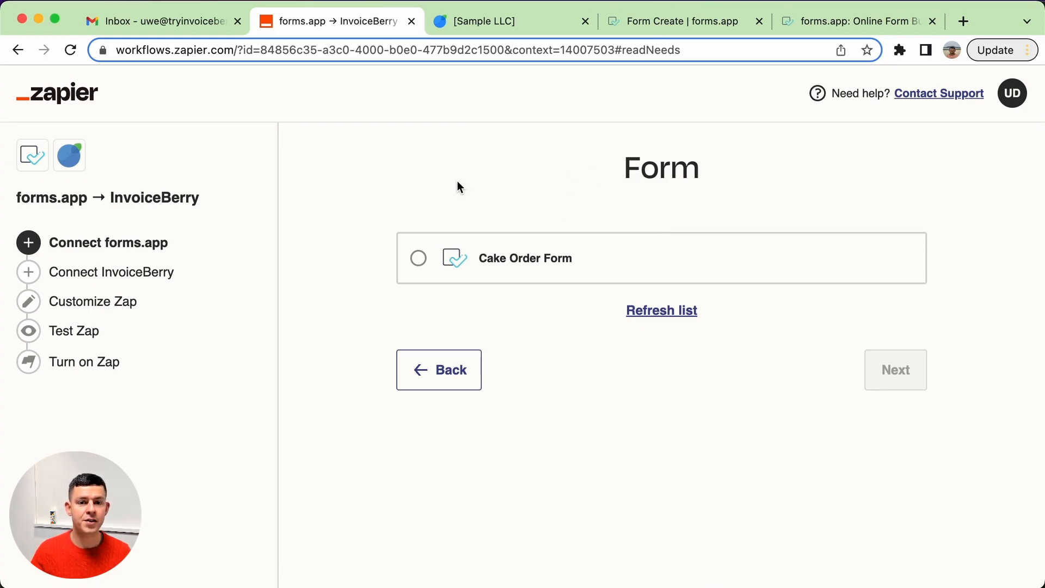
pyautogui.click(484, 271)
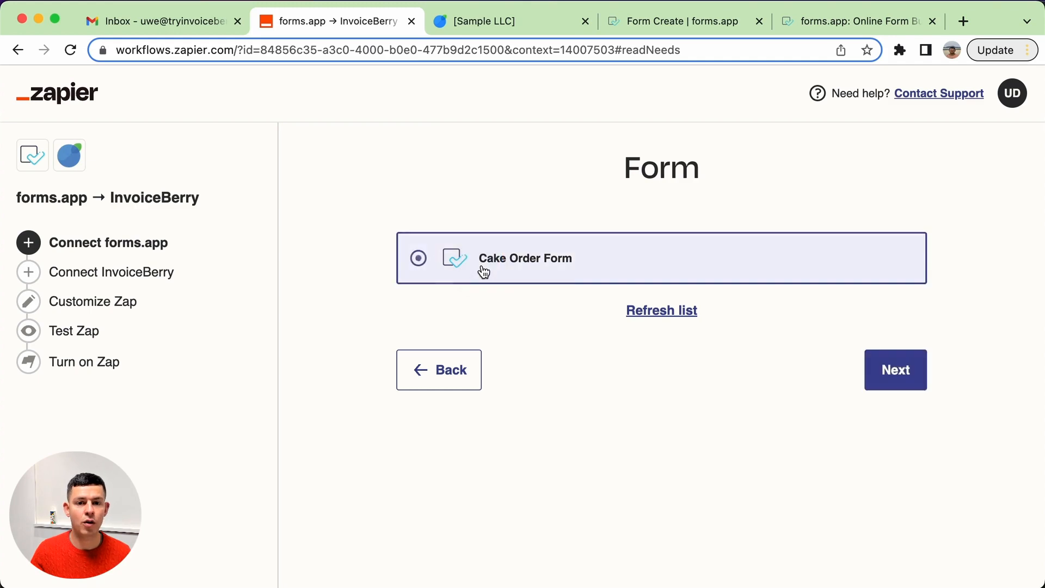
pyautogui.click(869, 367)
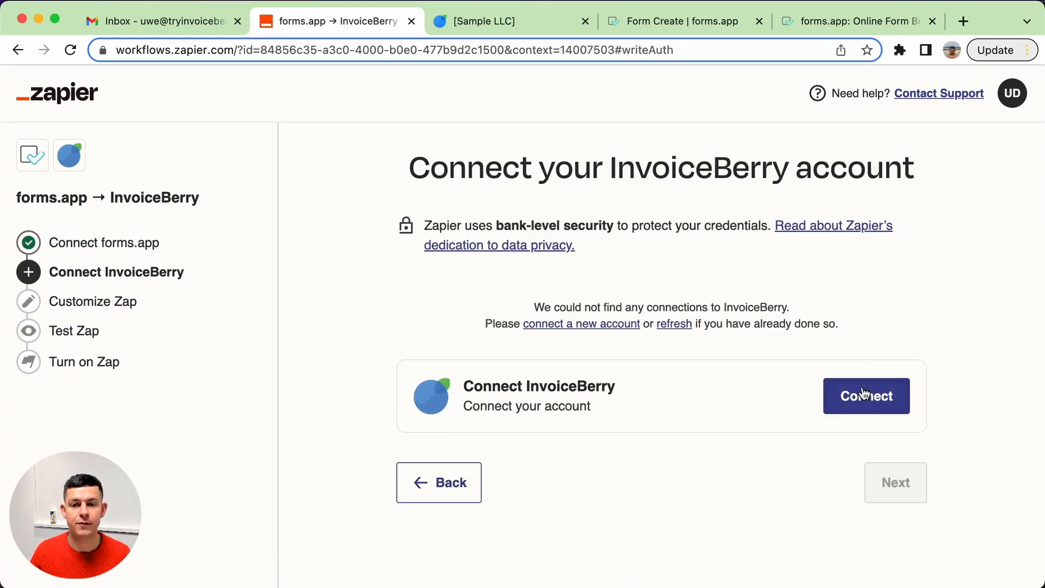
# Start connecting the InvoiceBerry account, and switch to InvoiceBerry to open the API credentials in its Integrations settings.
pyautogui.click(897, 389)
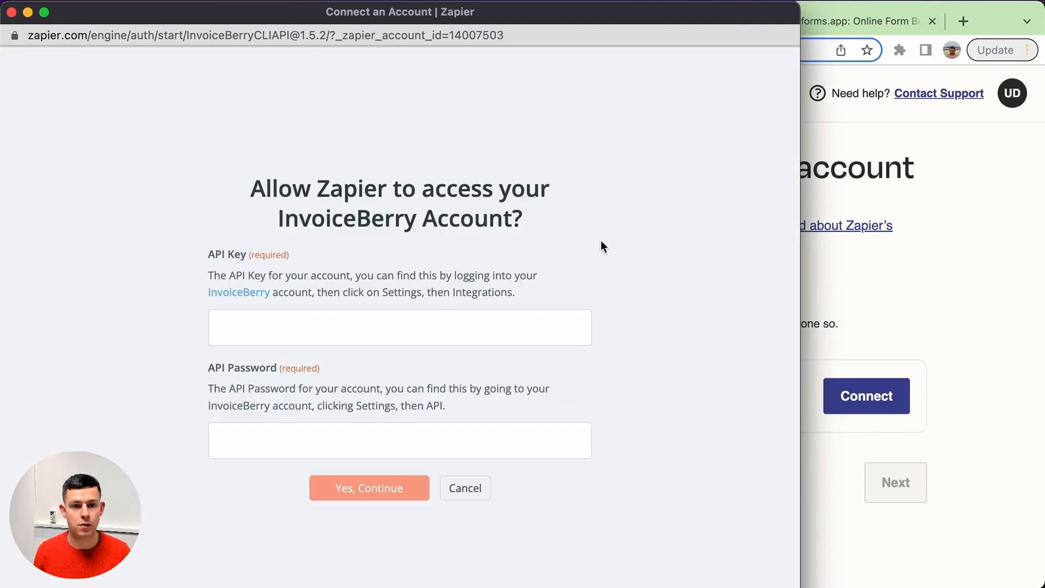
pyautogui.click(949, 275)
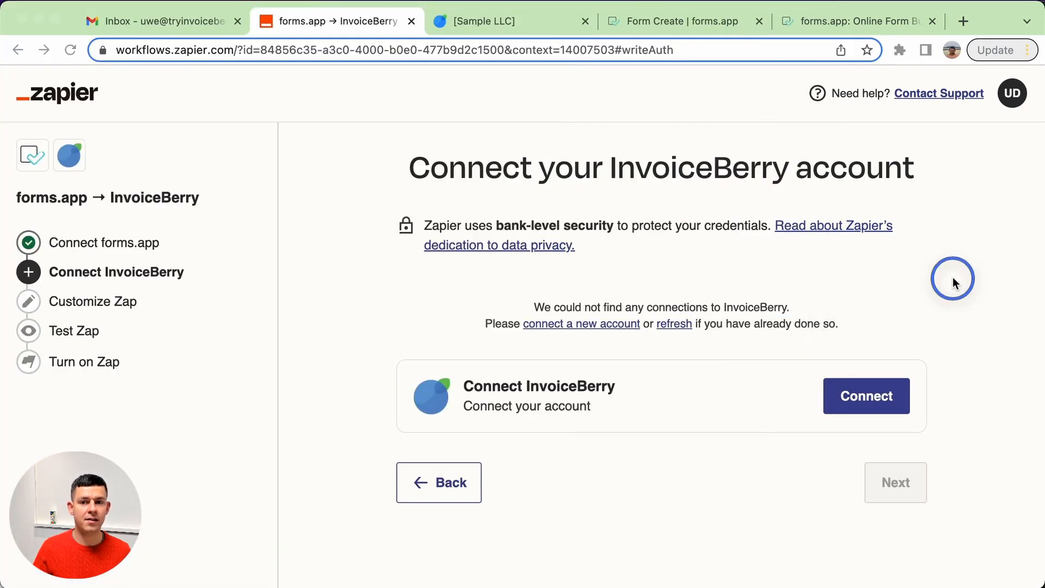
pyautogui.click(514, 23)
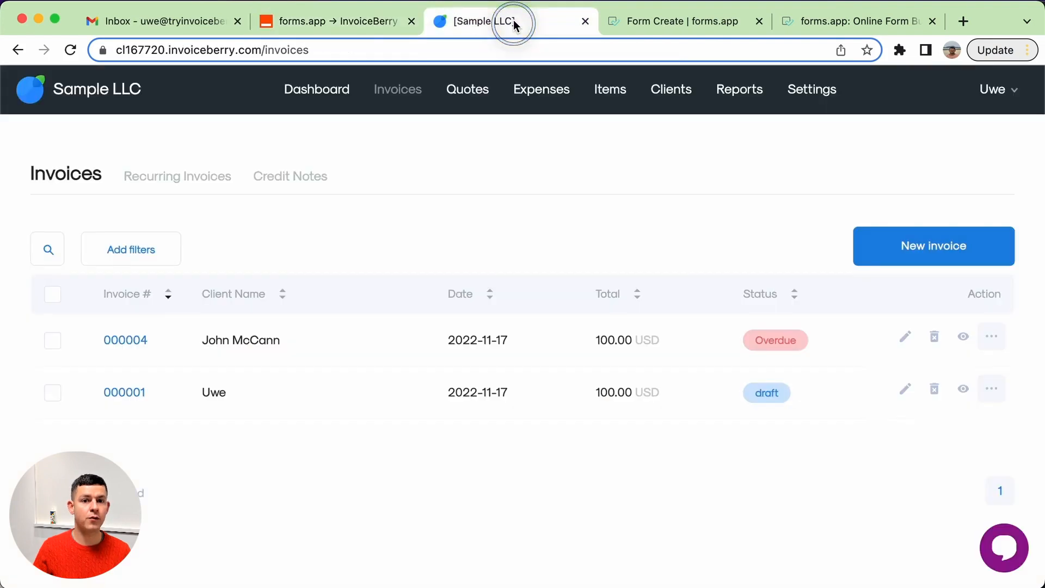
pyautogui.click(811, 94)
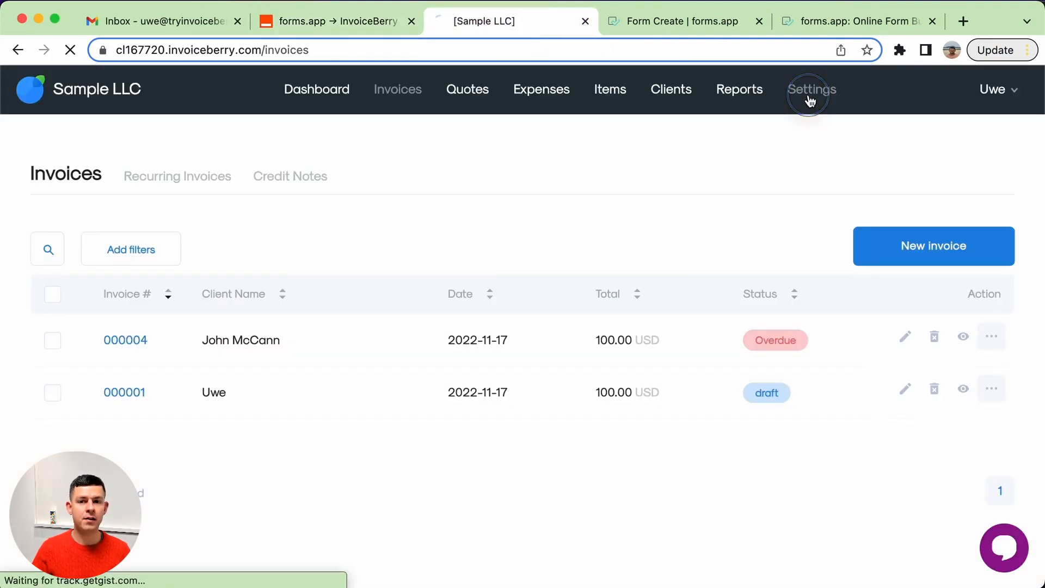
pyautogui.scroll(-3, 655, 376)
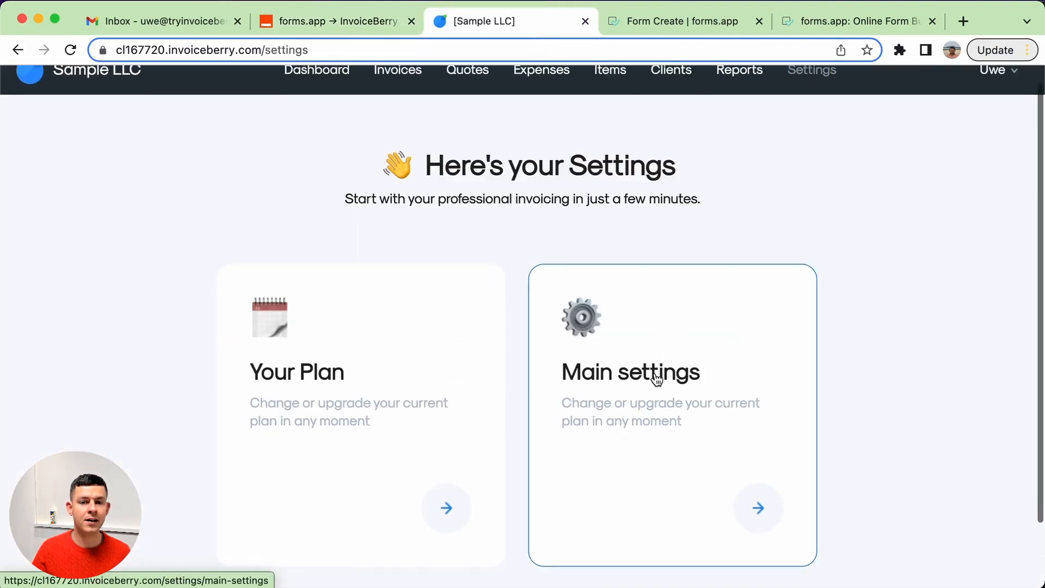
pyautogui.click(665, 311)
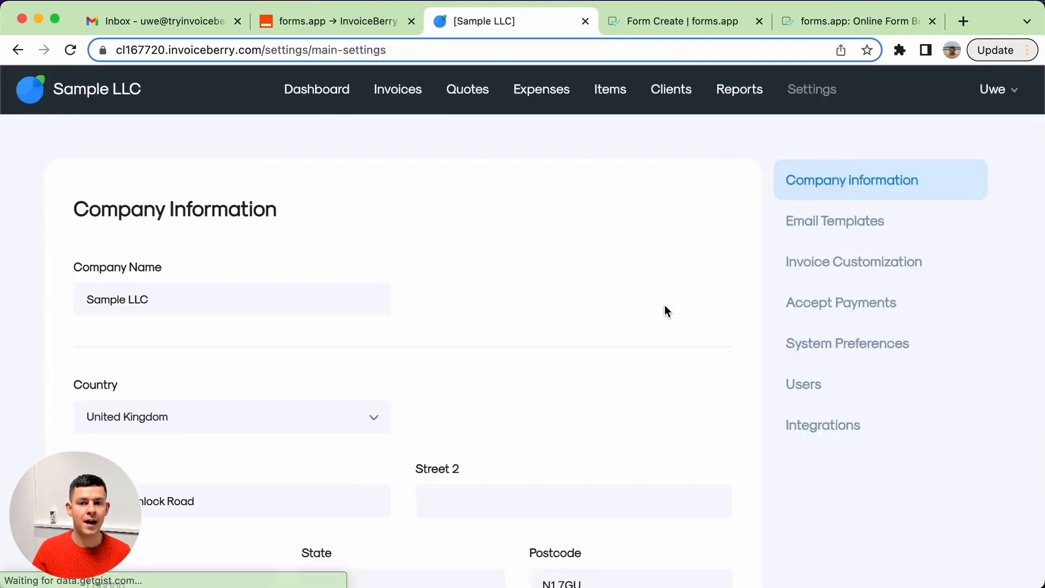
pyautogui.click(839, 432)
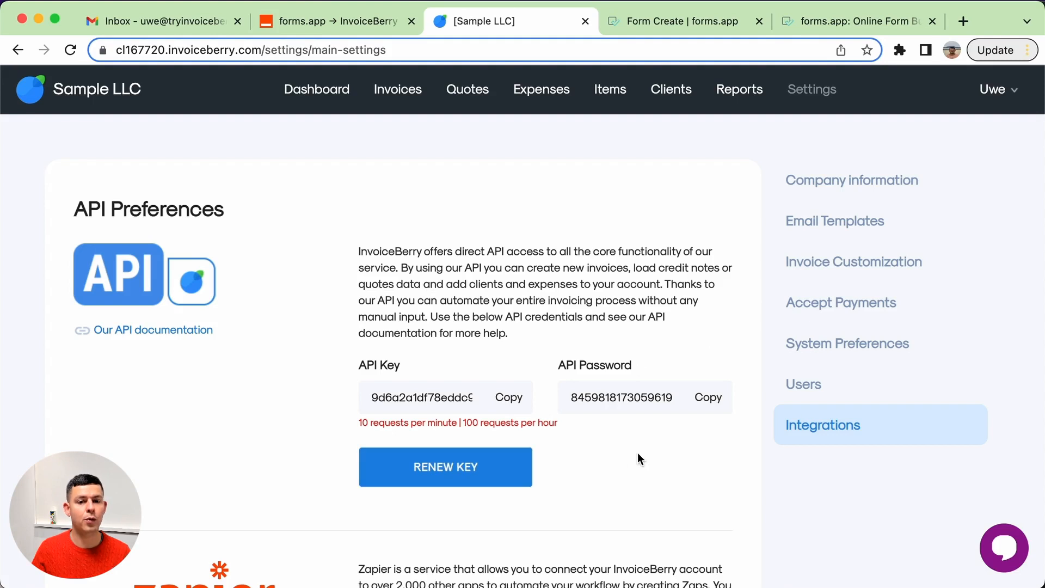
# Copy the API key from InvoiceBerry and paste it into Zapier's InvoiceBerry account authorization form.
pyautogui.click(517, 399)
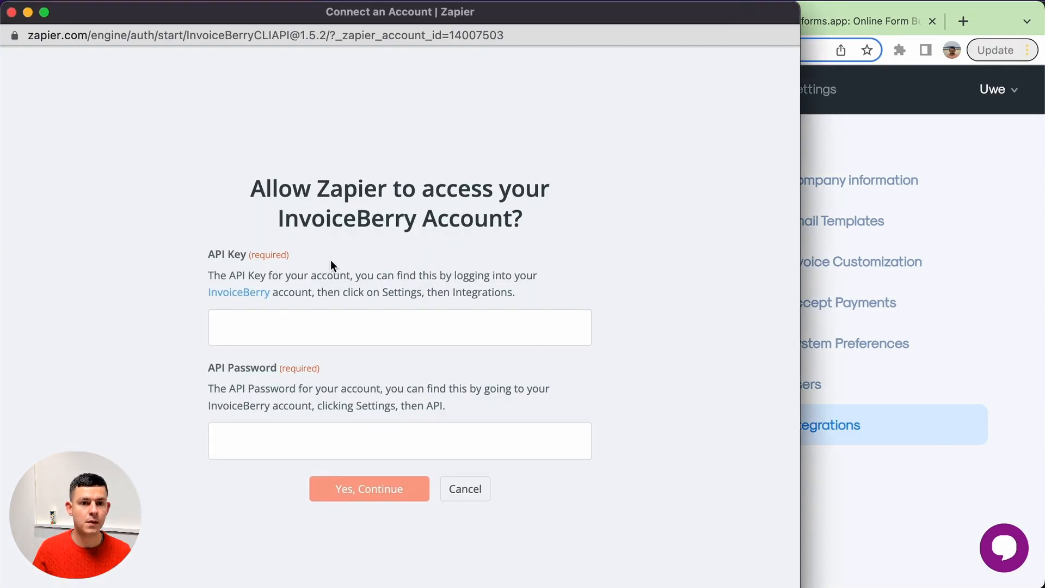
pyautogui.click(354, 324)
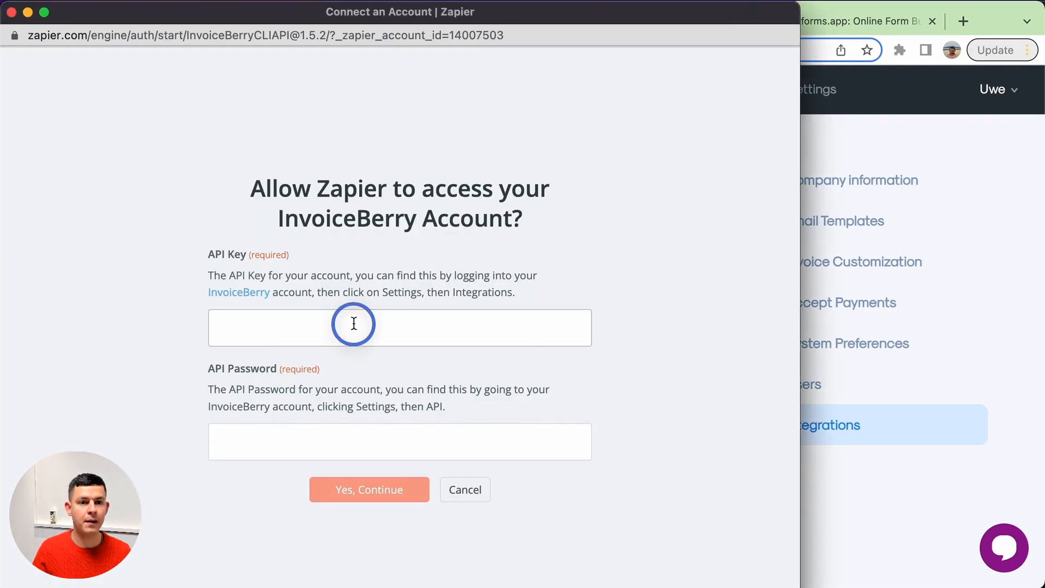
pyautogui.press('super+v')
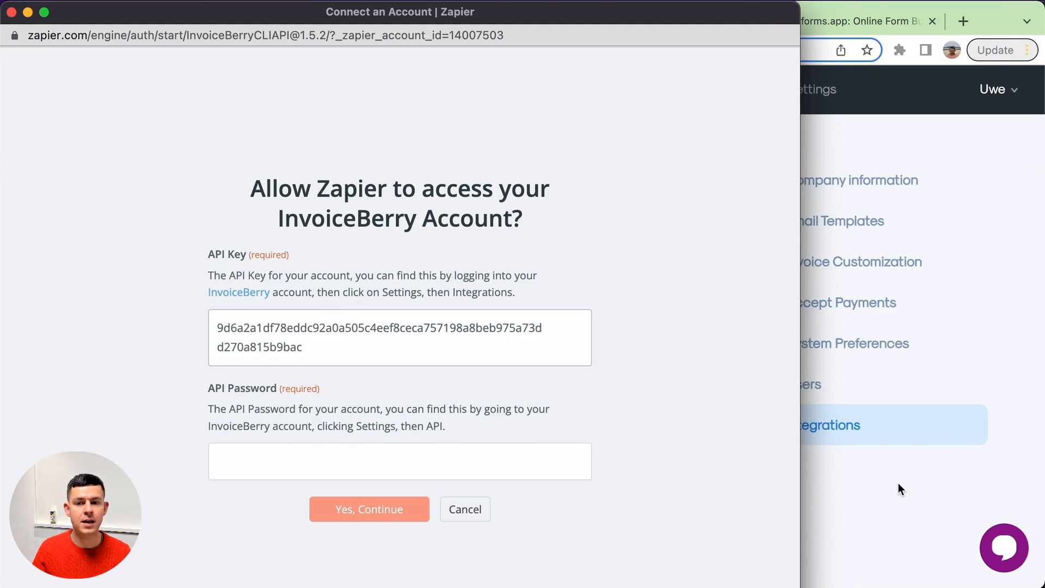
# Copy InvoiceBerry's API password into the authorization form, then grant Zapier access and proceed with the connected Sample LLC account.
pyautogui.click(886, 498)
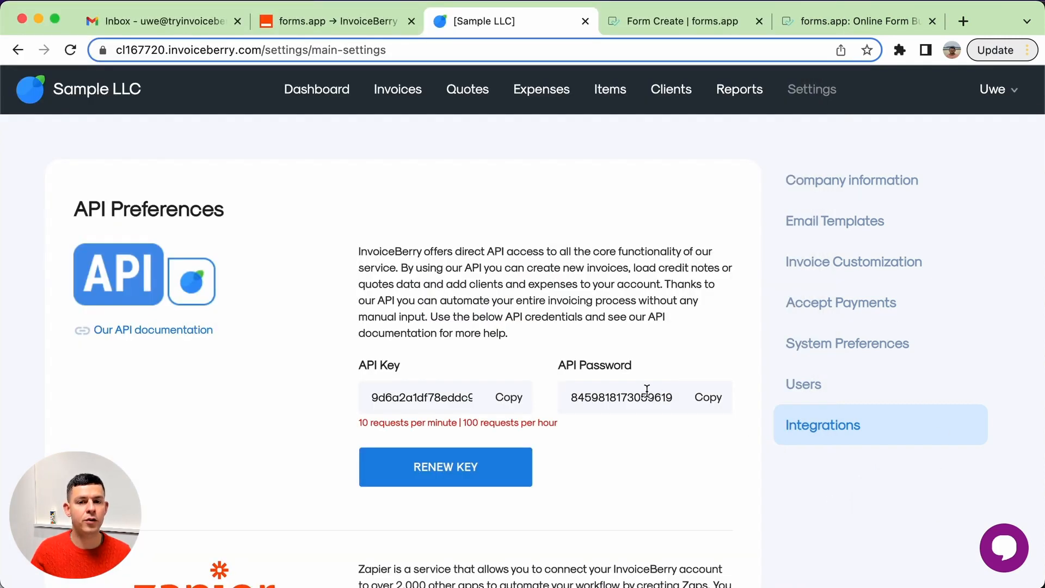
pyautogui.click(702, 396)
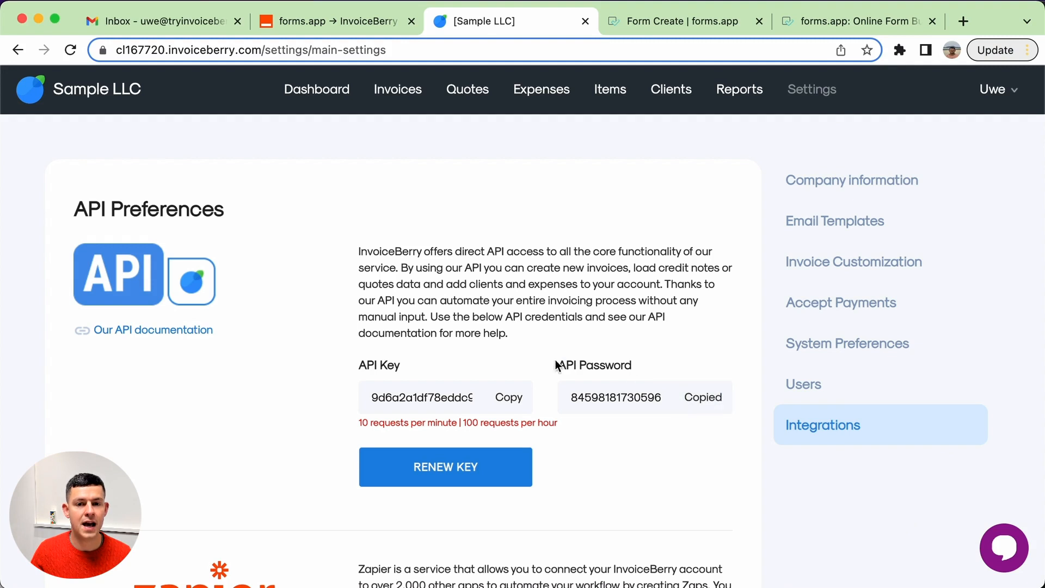
pyautogui.click(588, 576)
pyautogui.click(338, 449)
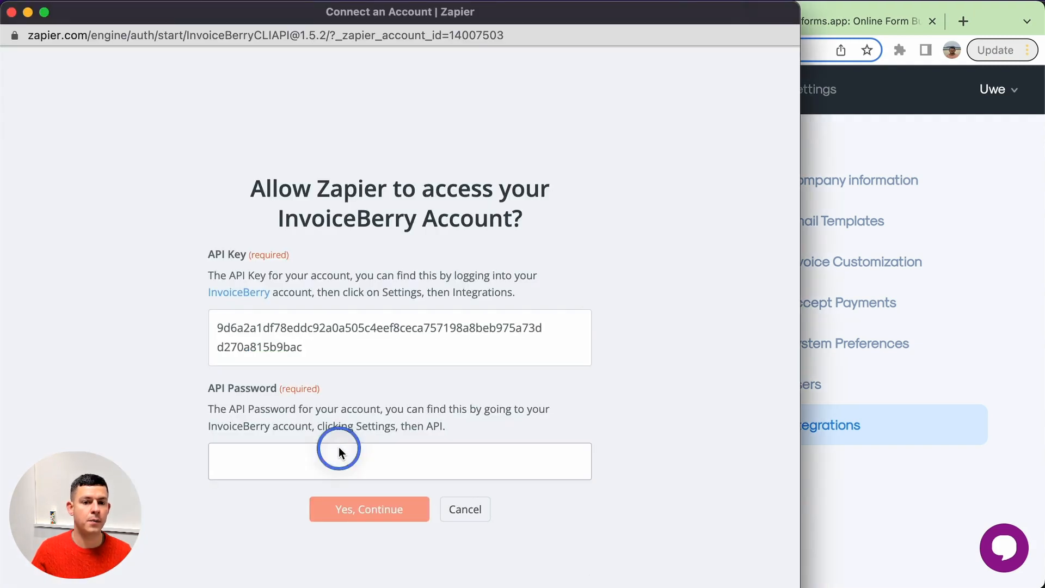
pyautogui.click(309, 457)
pyautogui.press('super+v')
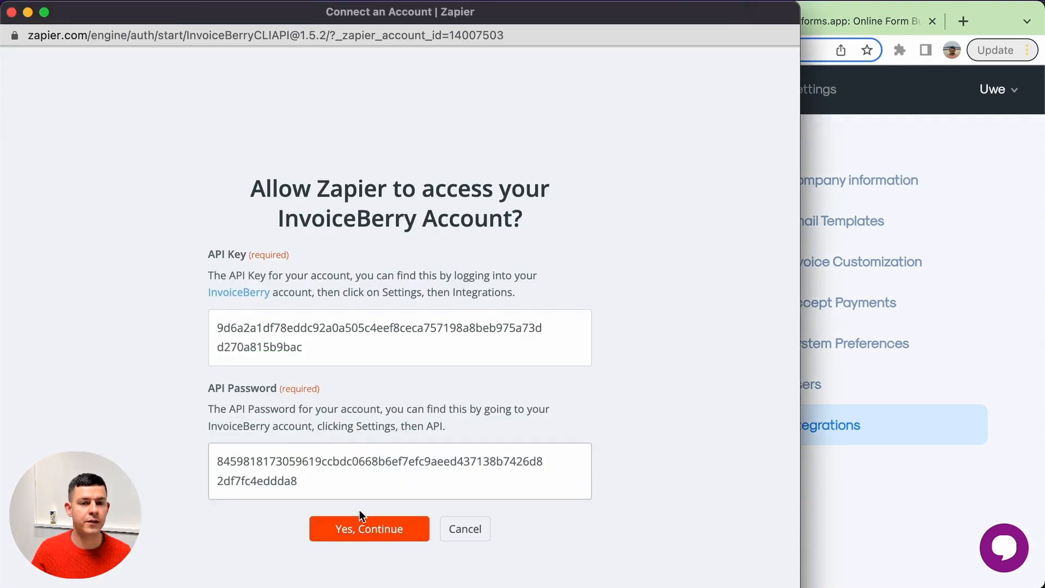
pyautogui.click(394, 537)
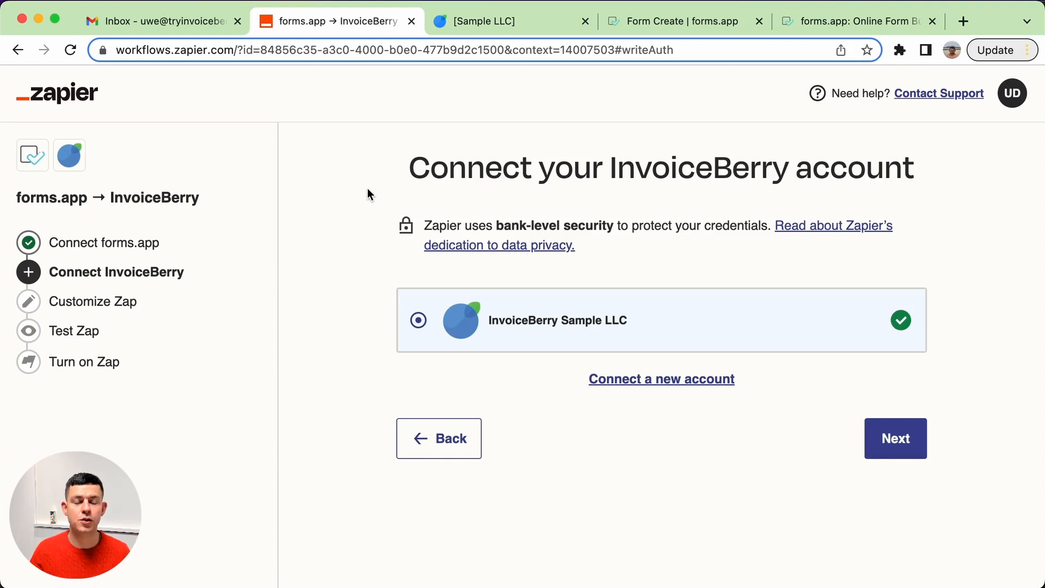
pyautogui.click(904, 442)
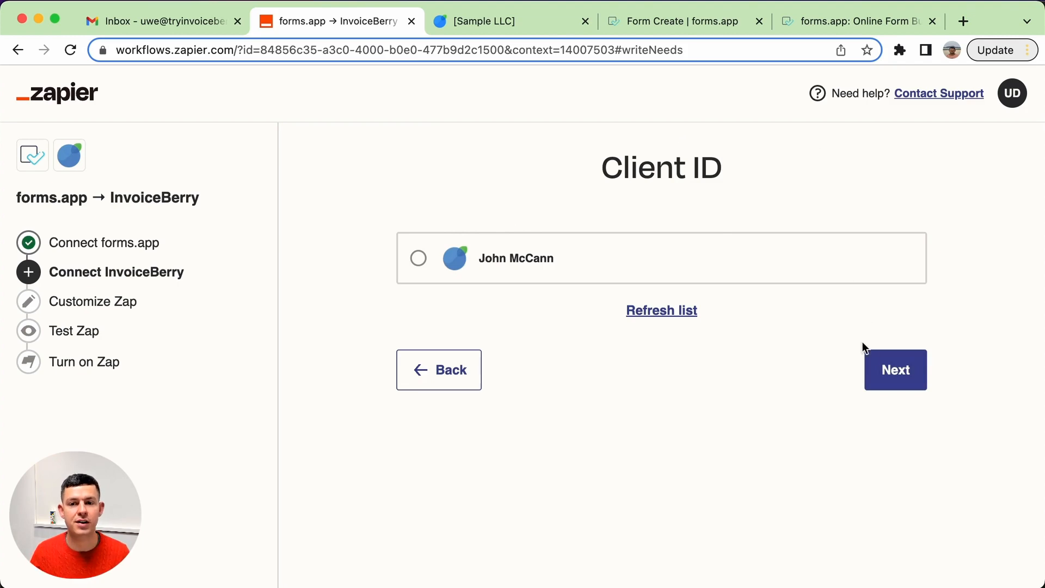
# Leave the client ID unselected and include Client Name, Client Email, Client Phone Number, Client Firstname, Client Lastname, Street 1 and Client City for editing.
pyautogui.click(915, 381)
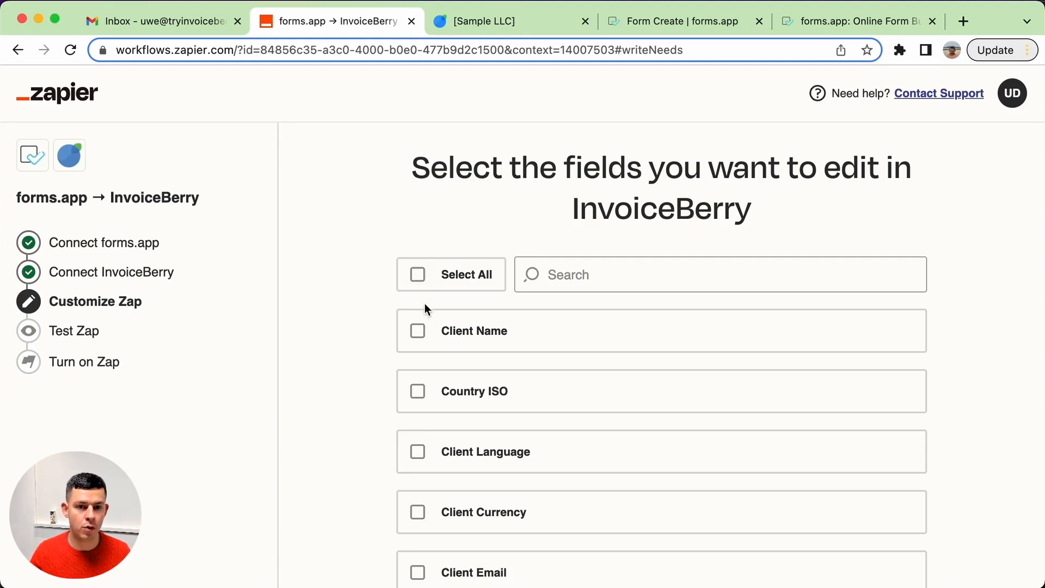
pyautogui.click(435, 342)
pyautogui.scroll(-2, 468, 365)
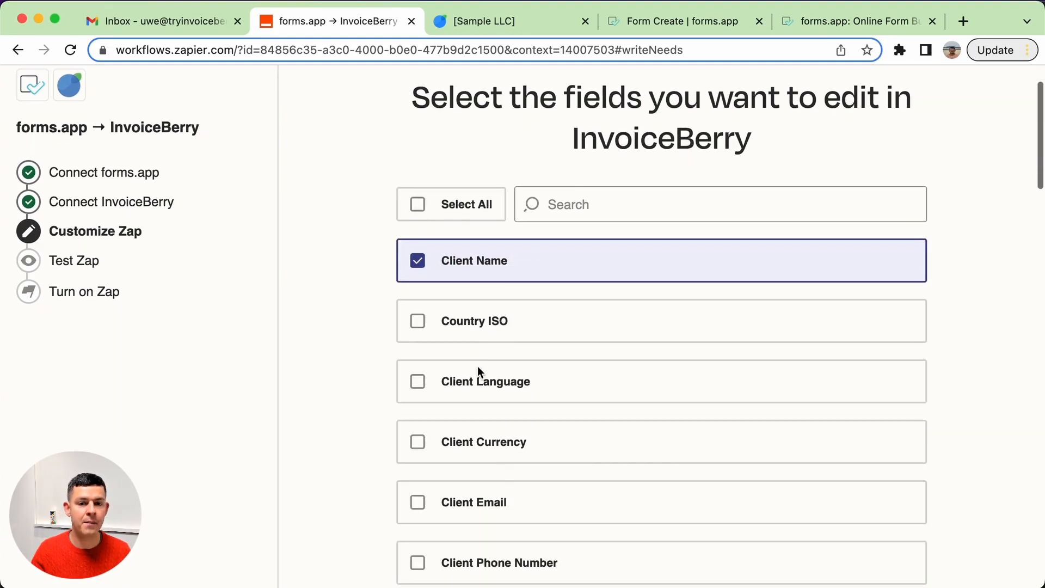
pyautogui.click(475, 512)
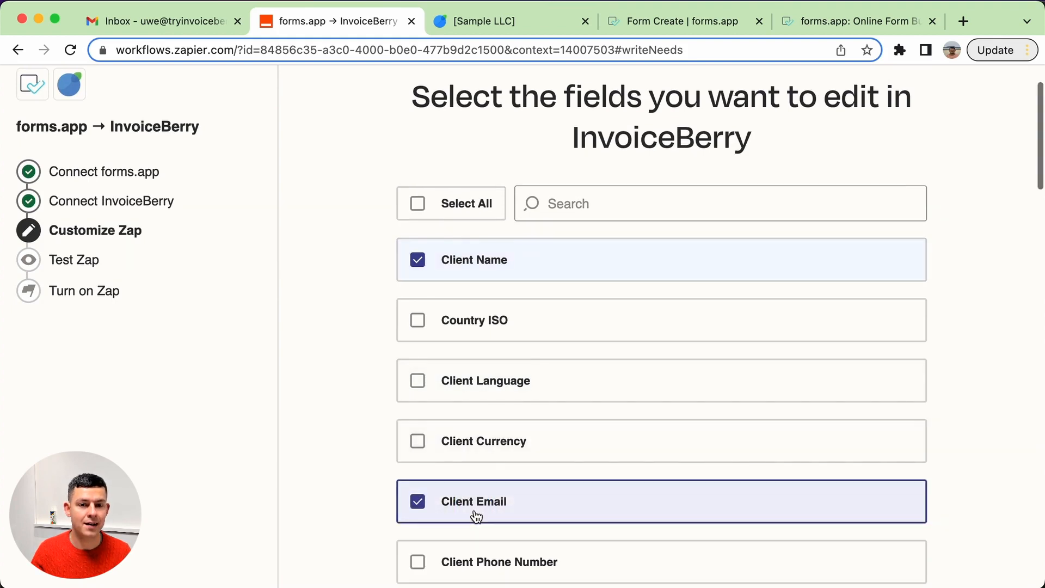
pyautogui.scroll(-5, 474, 514)
pyautogui.click(488, 354)
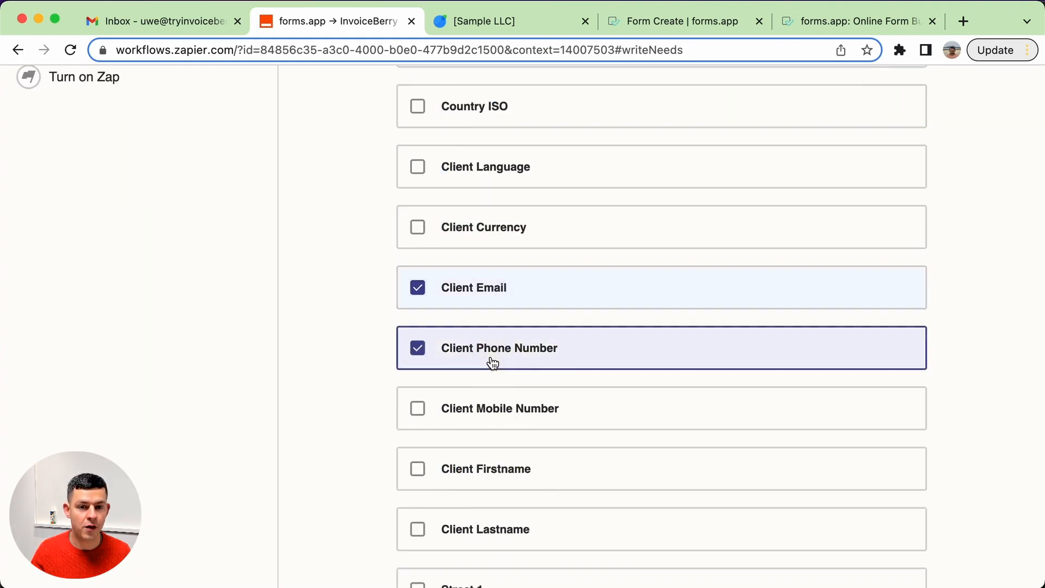
pyautogui.scroll(-5, 490, 361)
pyautogui.click(504, 234)
pyautogui.click(501, 296)
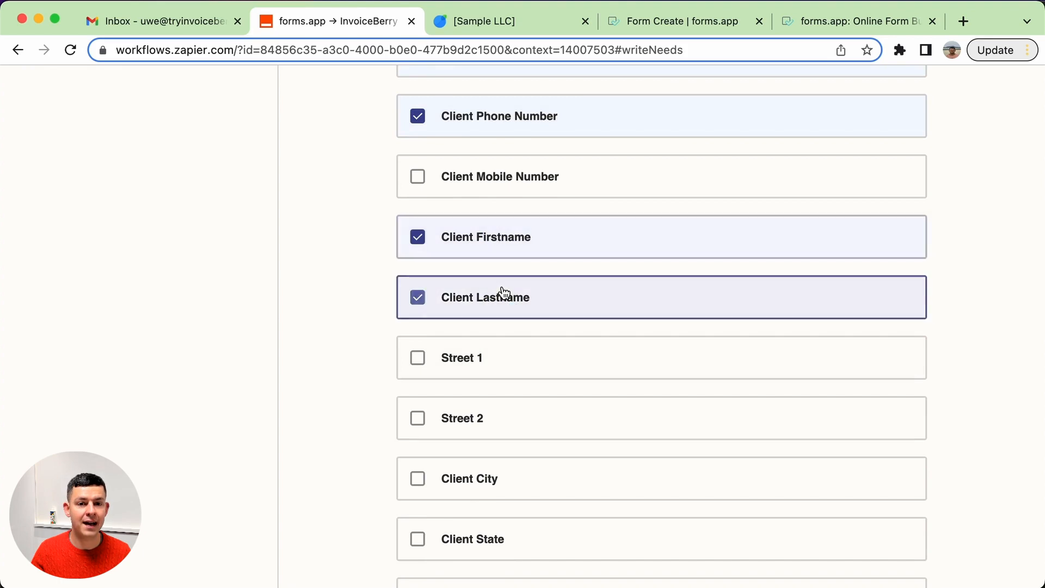
pyautogui.scroll(-3, 502, 294)
pyautogui.click(473, 219)
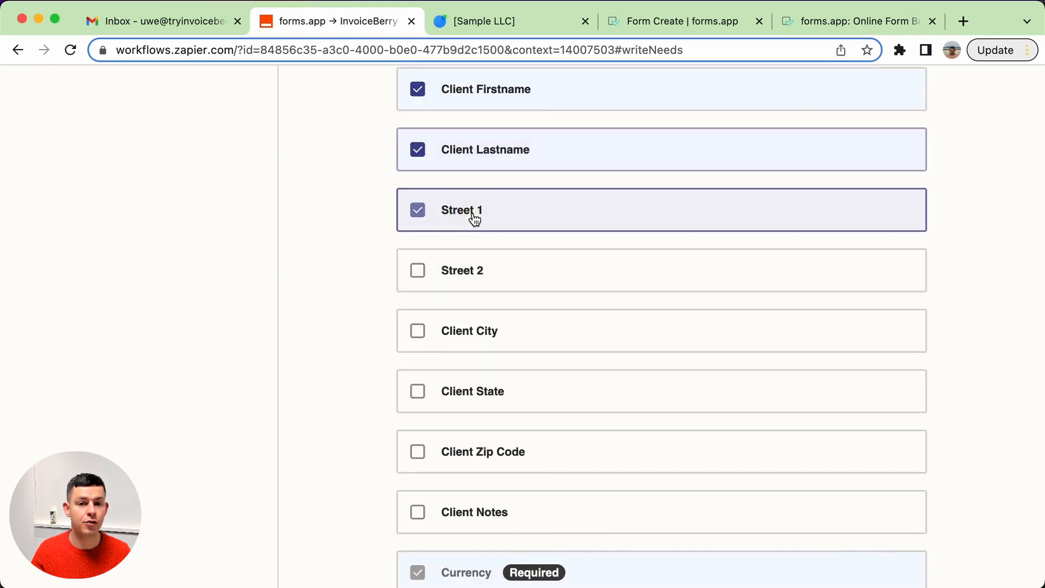
pyautogui.click(468, 335)
# Include the Item Description, Item Unit Cost, Item Quantity and Send Invoice fields, and continue to the field mapping.
pyautogui.scroll(-8, 480, 420)
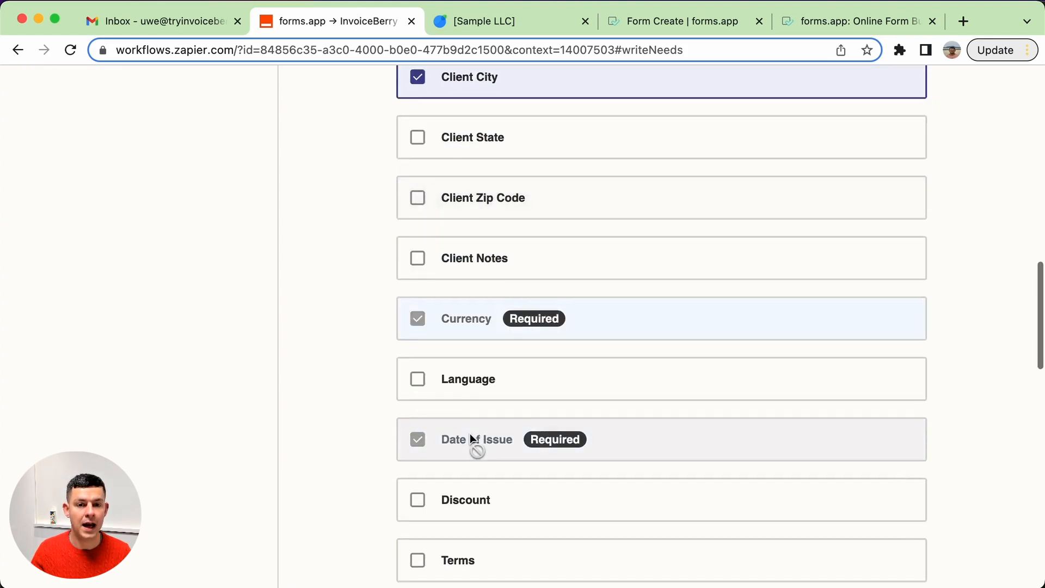
pyautogui.scroll(-6, 522, 304)
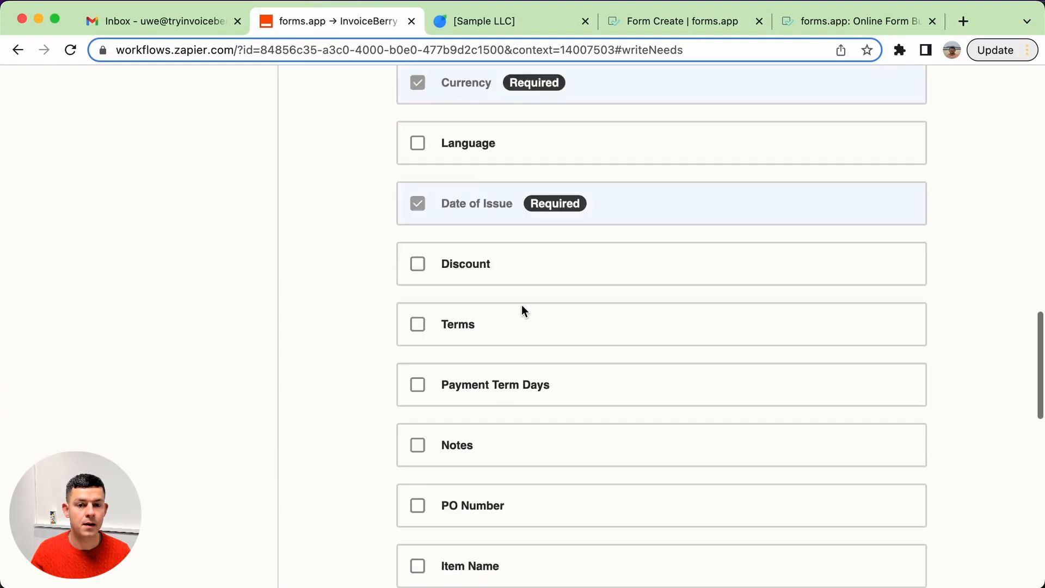
pyautogui.scroll(-3, 524, 312)
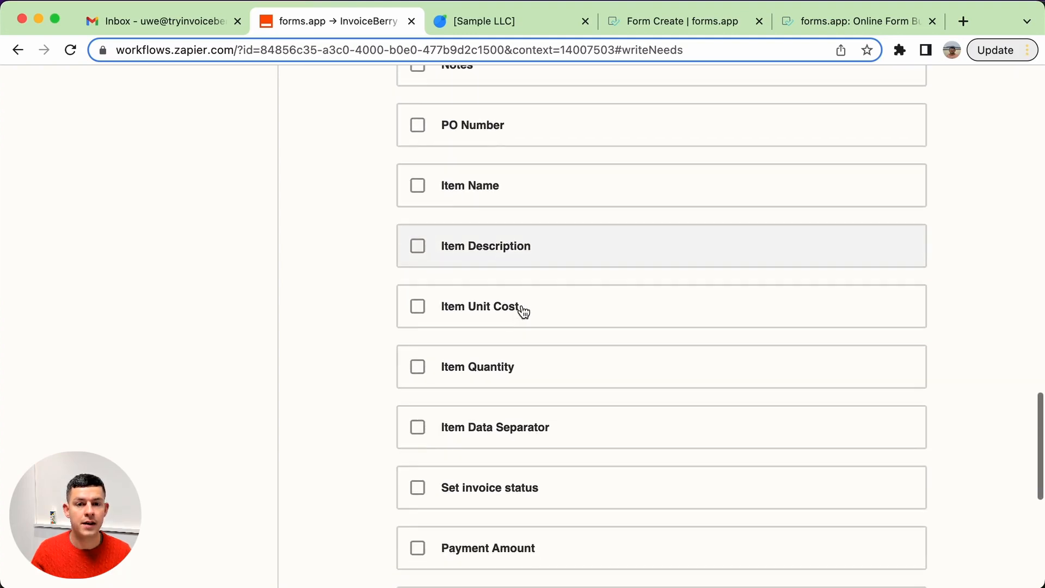
pyautogui.click(500, 246)
pyautogui.click(488, 309)
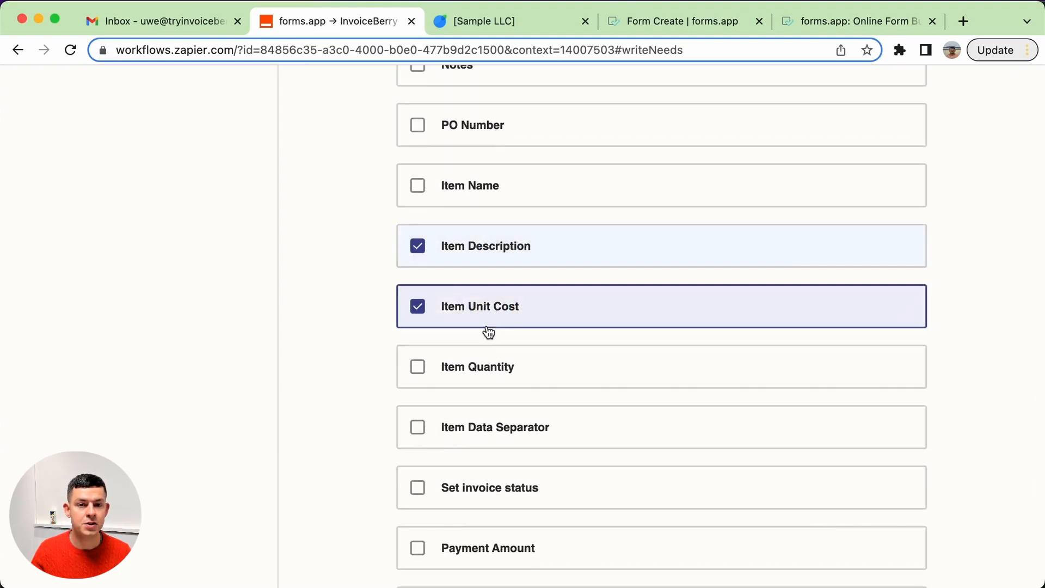
pyautogui.click(478, 364)
pyautogui.scroll(-2, 485, 363)
pyautogui.scroll(-6, 484, 362)
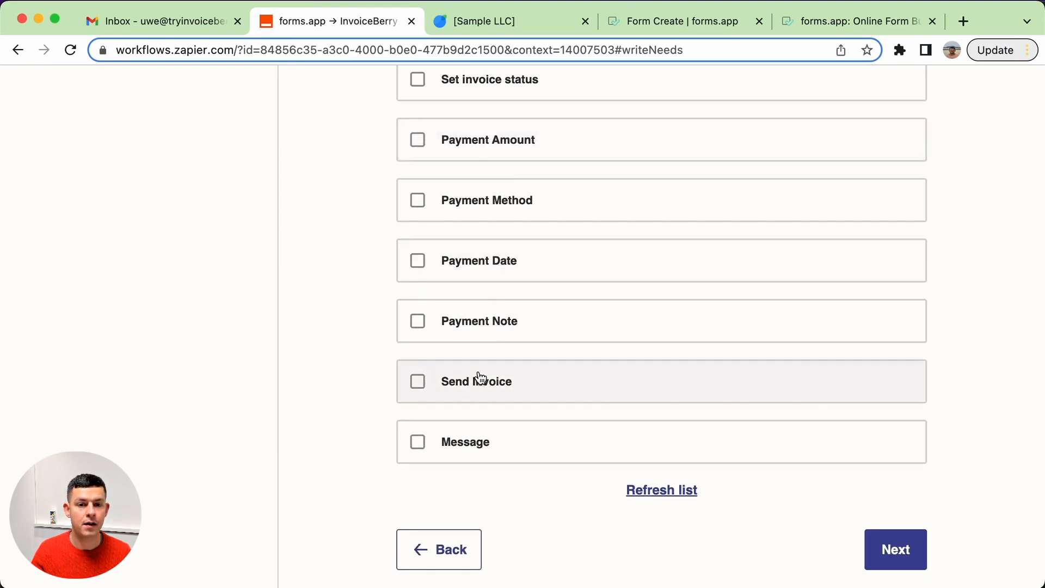
pyautogui.click(478, 377)
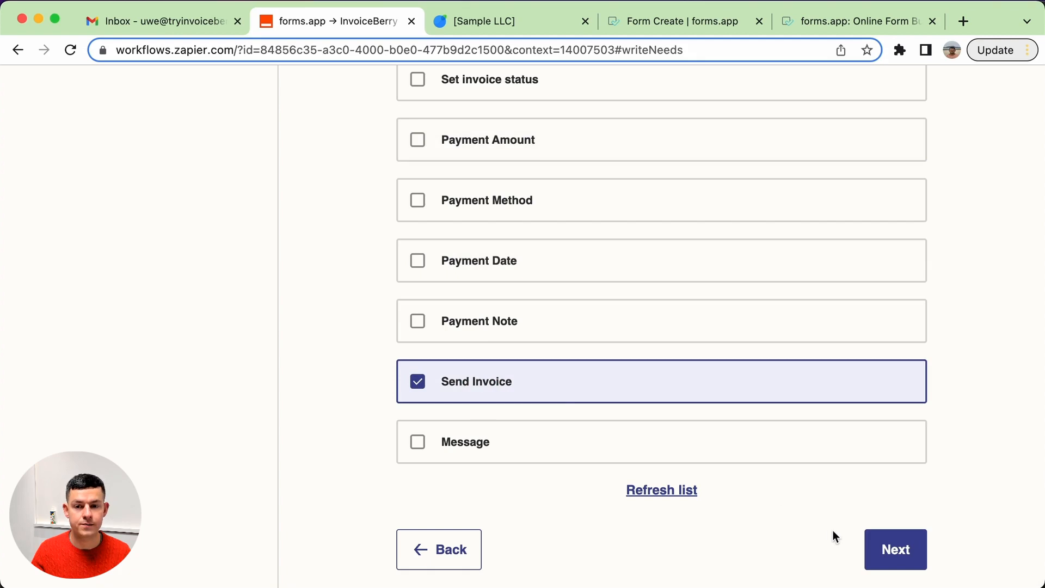
pyautogui.click(897, 552)
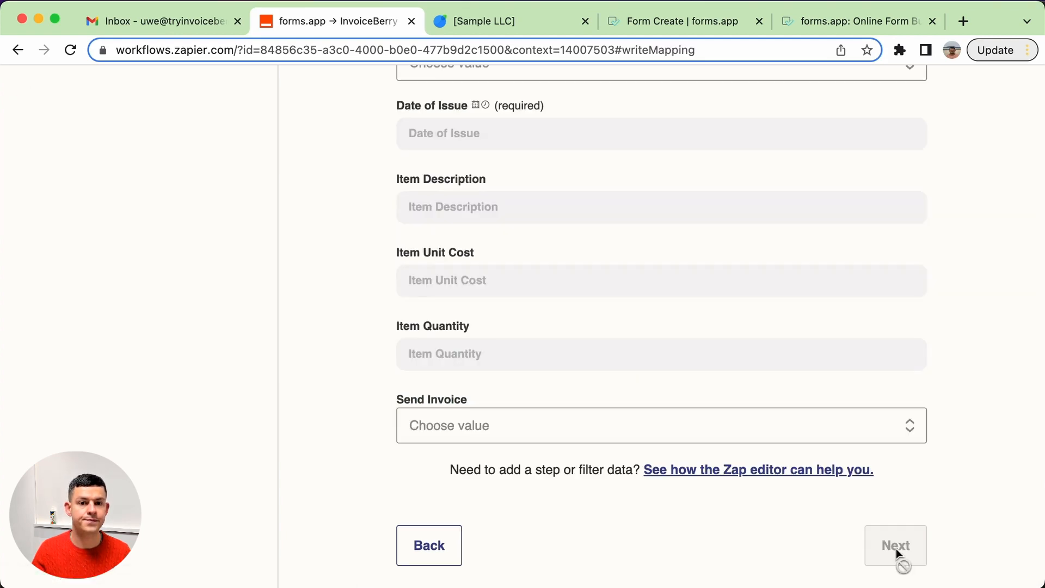
# Map Client Name to the form's Full Name - 2 Fullname FirstName and Full Name - 2 Fullname LastName elements.
pyautogui.scroll(15, 541, 287)
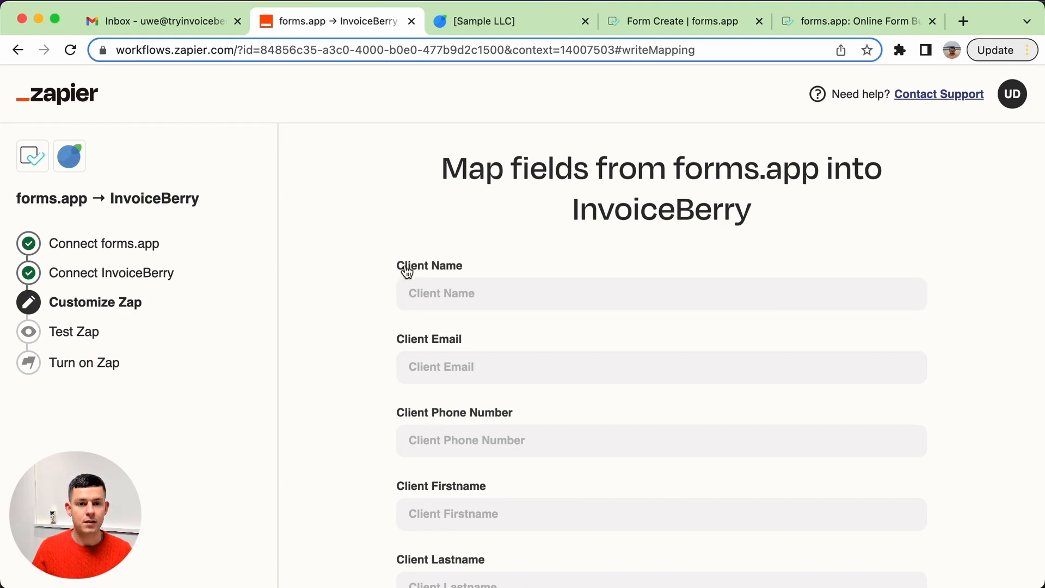
pyautogui.click(452, 279)
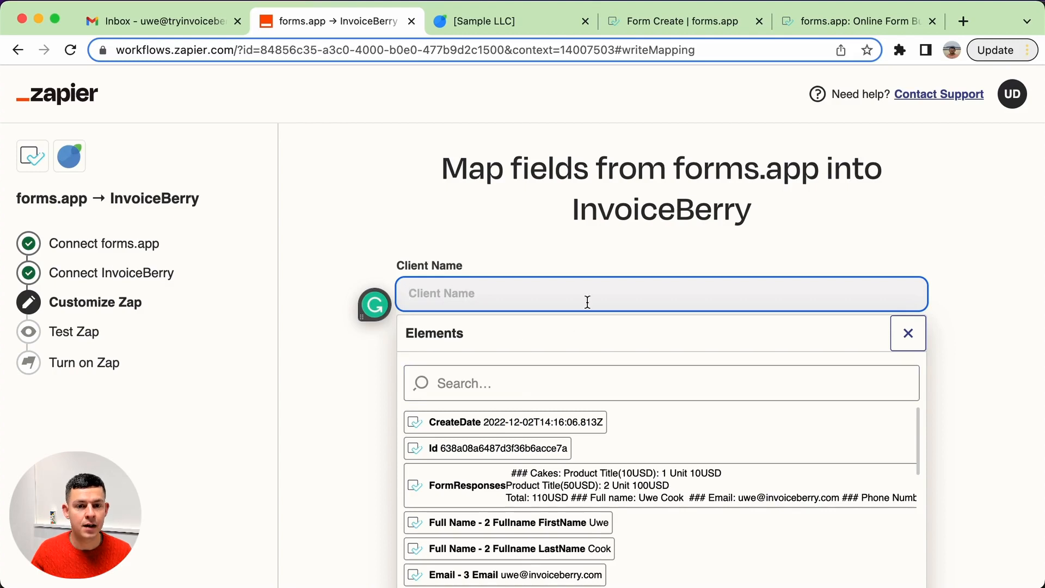
pyautogui.scroll(-3, 586, 299)
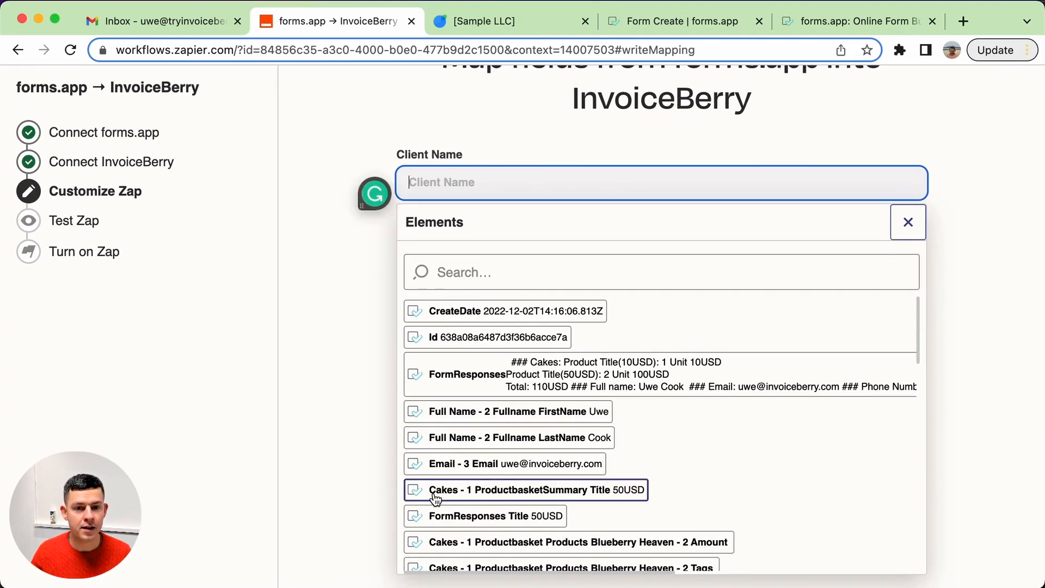
pyautogui.scroll(-4, 436, 480)
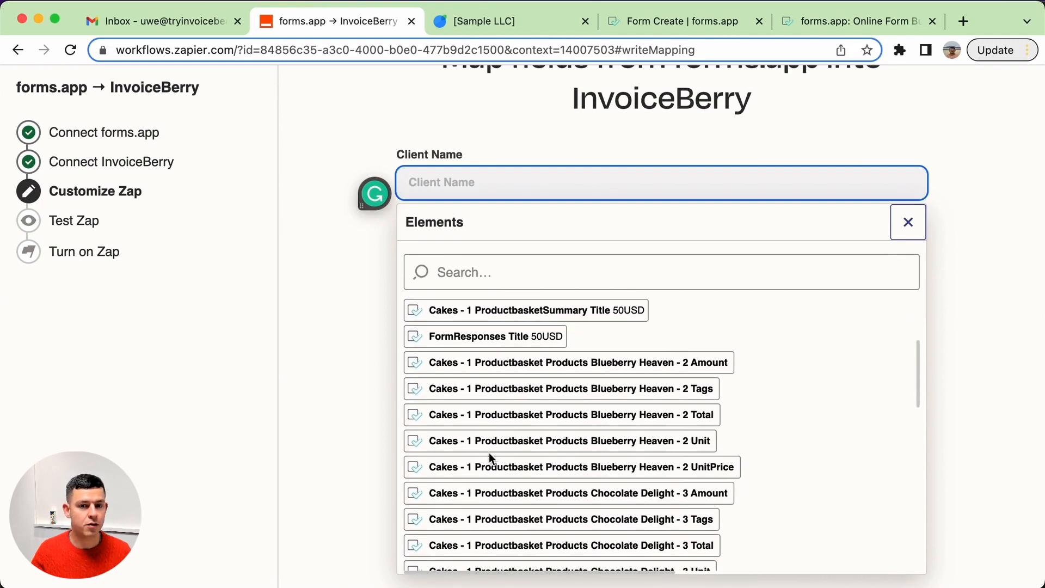
pyautogui.scroll(-2, 489, 452)
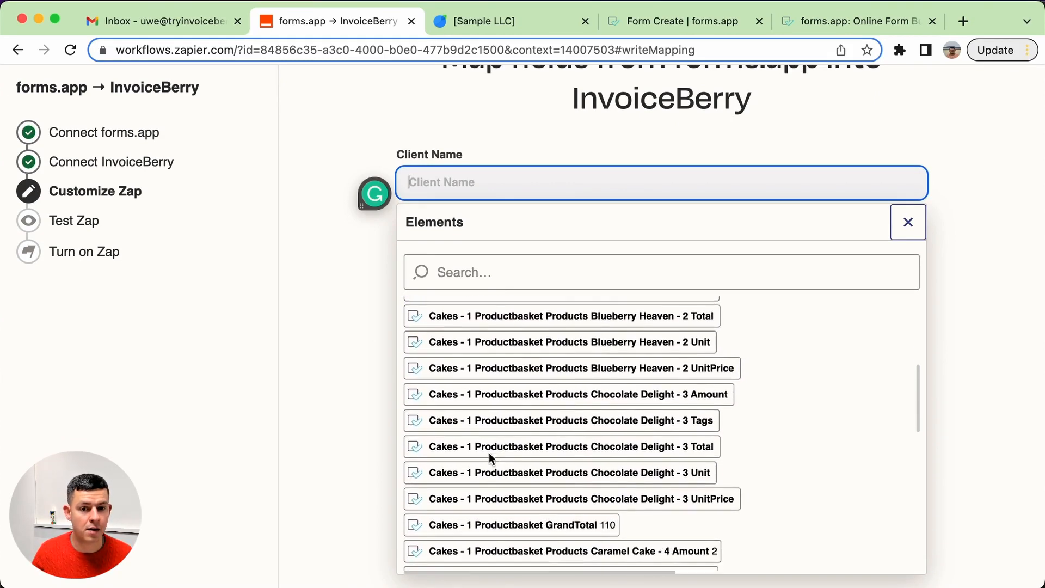
pyautogui.scroll(5, 489, 452)
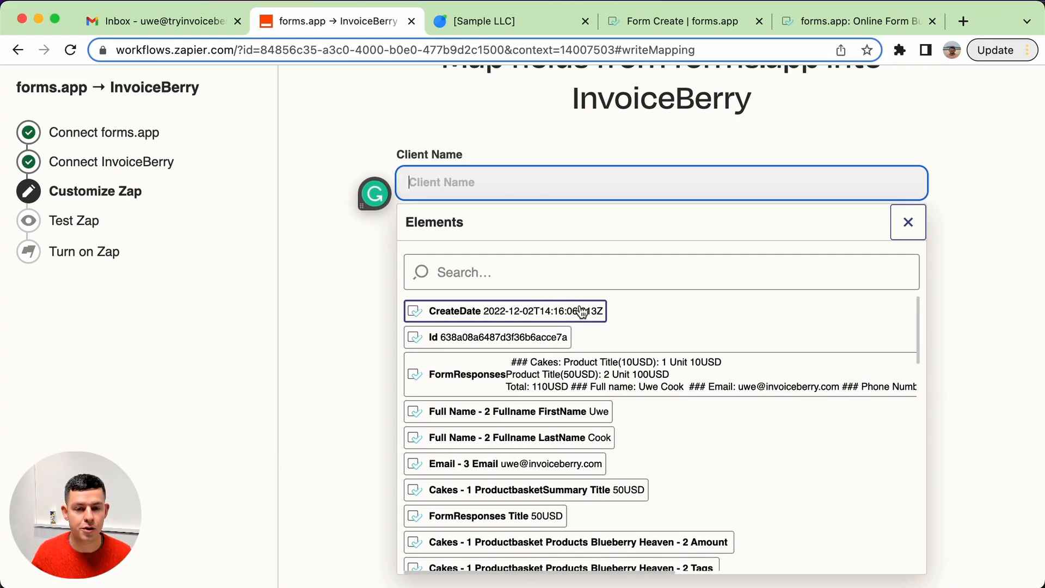
pyautogui.click(303, 327)
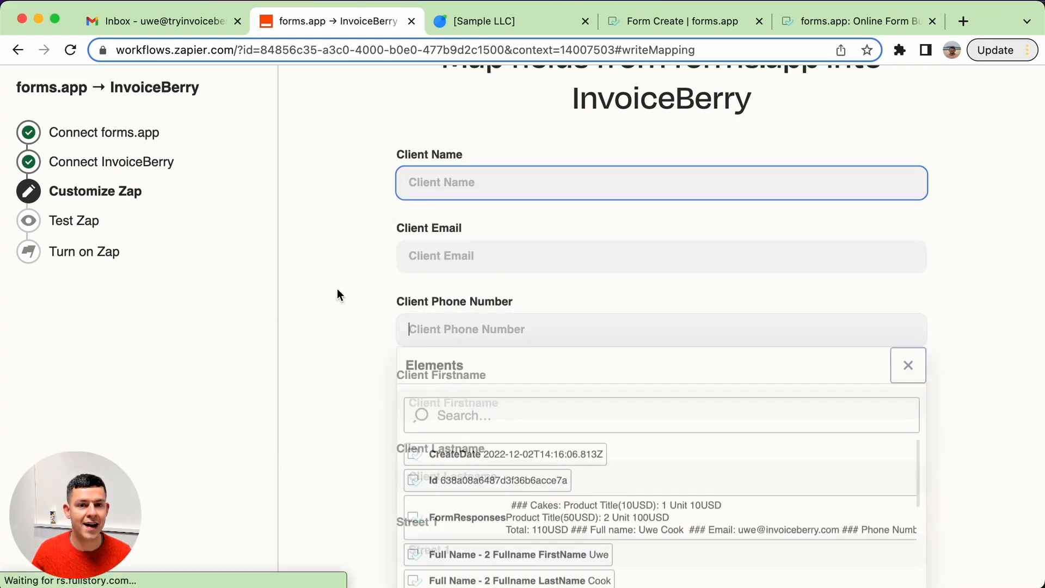
pyautogui.click(502, 170)
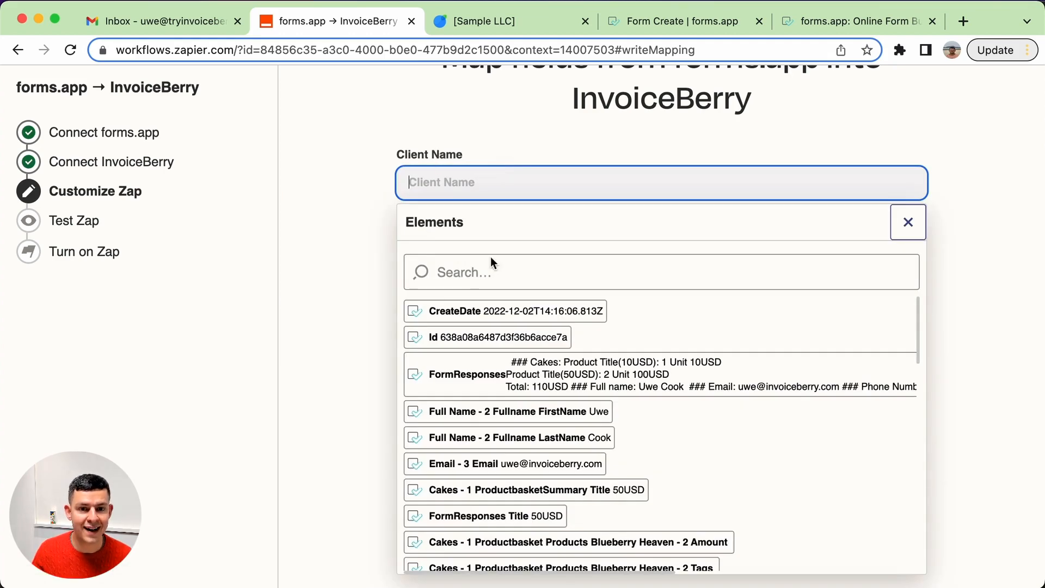
pyautogui.click(602, 414)
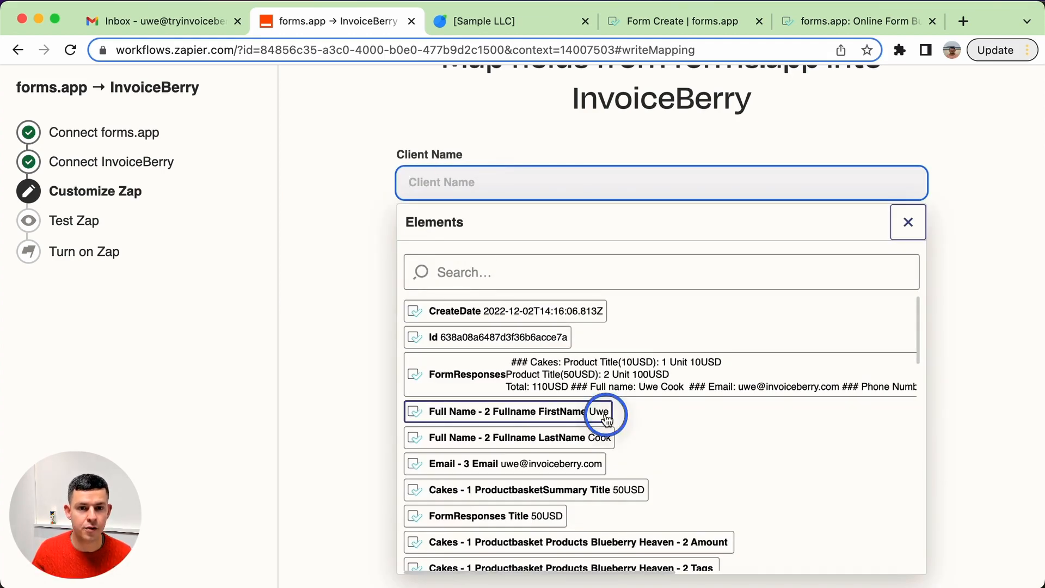
pyautogui.click(665, 193)
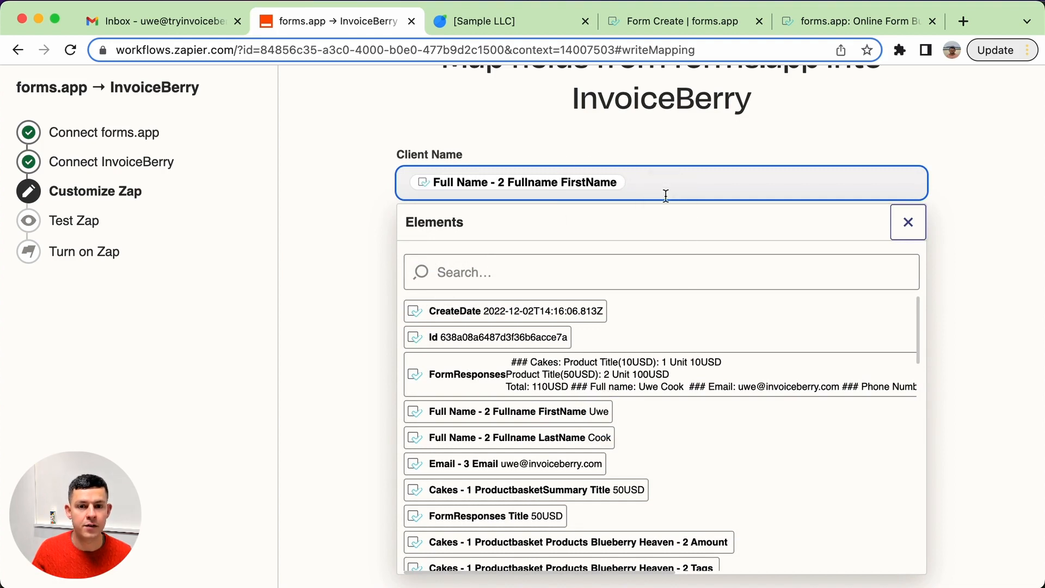
pyautogui.click(572, 437)
# Map Client Firstname to the form's Full Name - 2 Fullname FirstName element.
pyautogui.click(308, 397)
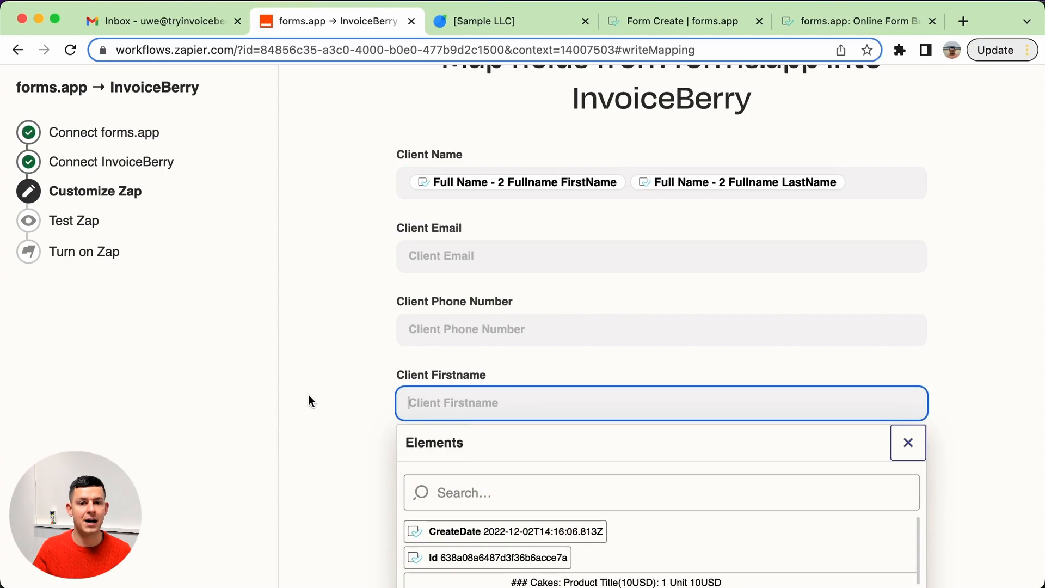
pyautogui.scroll(-2, 317, 348)
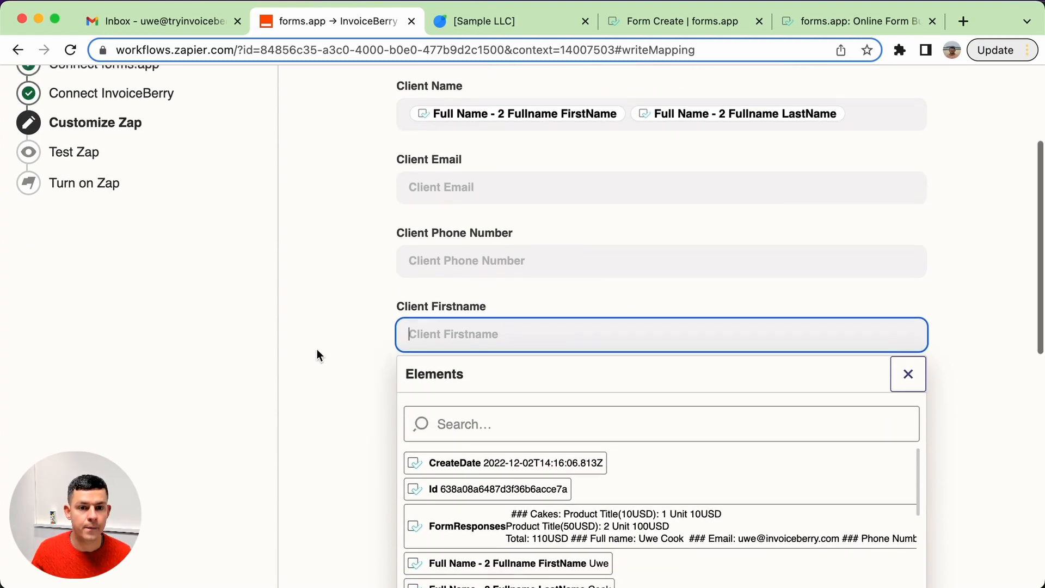
pyautogui.scroll(-2, 525, 443)
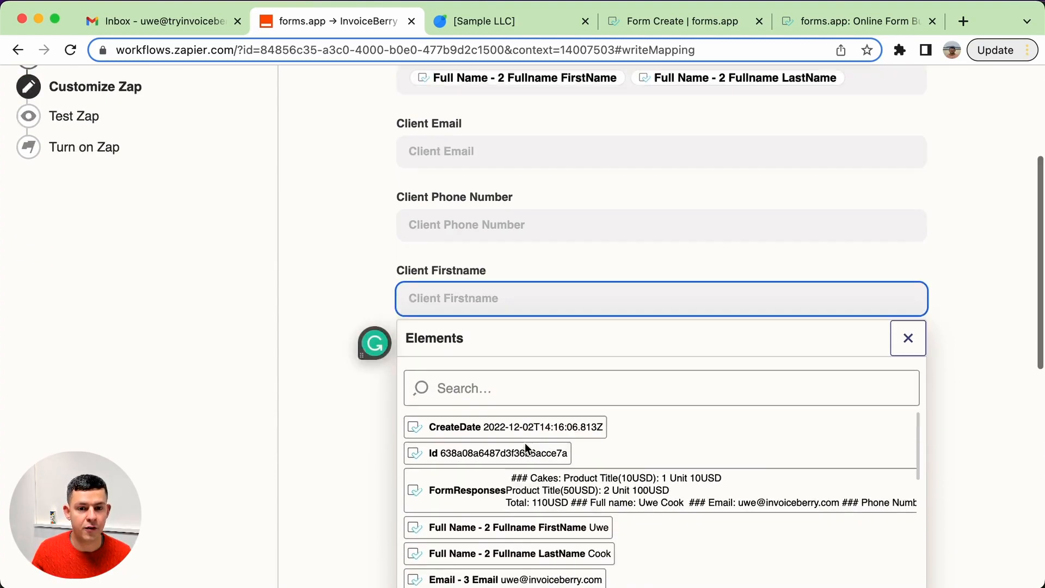
pyautogui.click(595, 483)
pyautogui.click(292, 429)
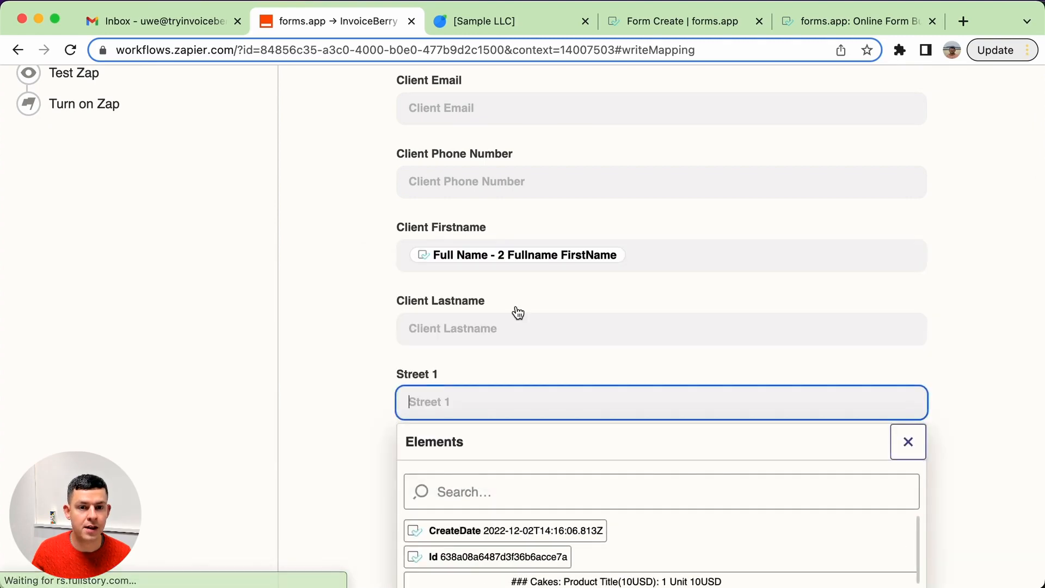
# Map Client Lastname to the form's Full Name - 2 Fullname LastName element.
pyautogui.click(512, 327)
pyautogui.scroll(-1, 539, 517)
pyautogui.click(544, 551)
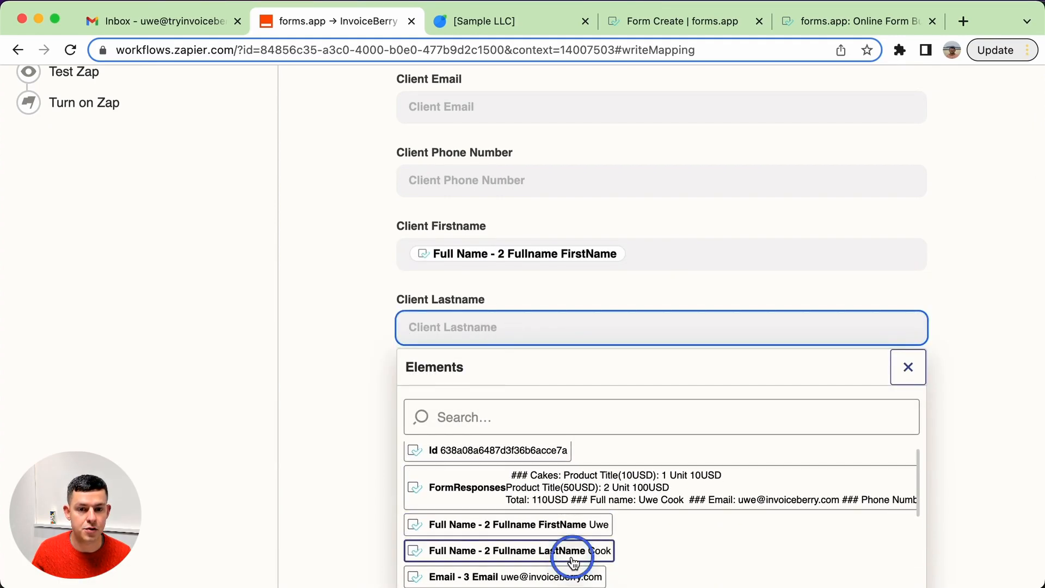
pyautogui.click(288, 416)
# Map Client Email to the form's Email - 3 Email element.
pyautogui.scroll(3, 287, 416)
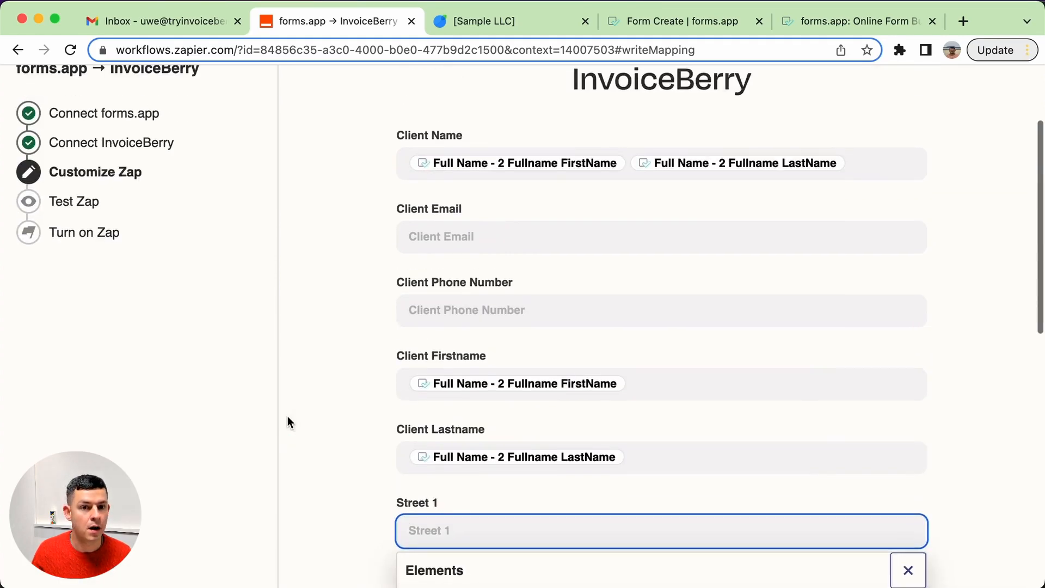
pyautogui.click(539, 240)
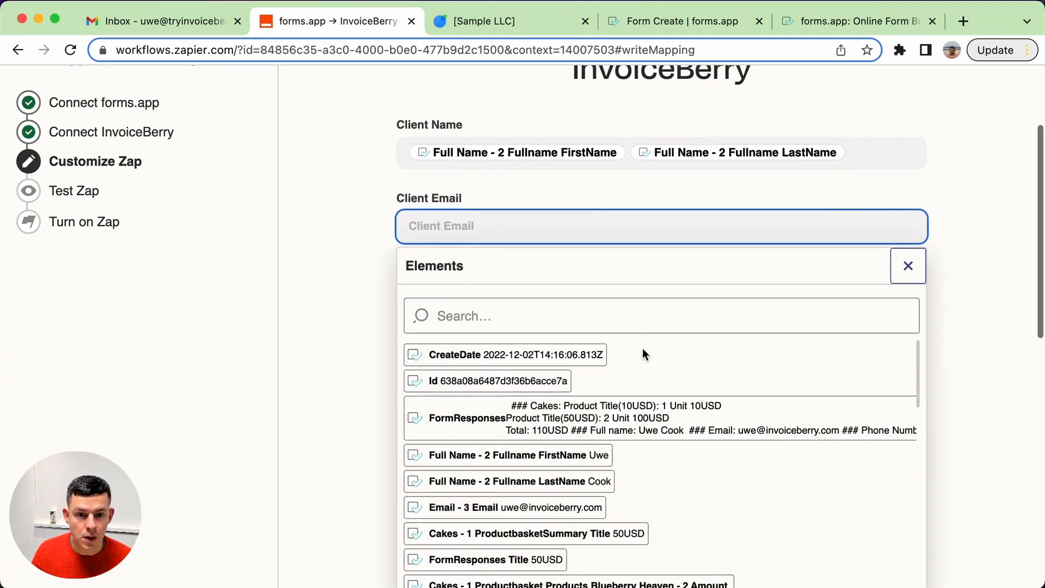
pyautogui.click(556, 452)
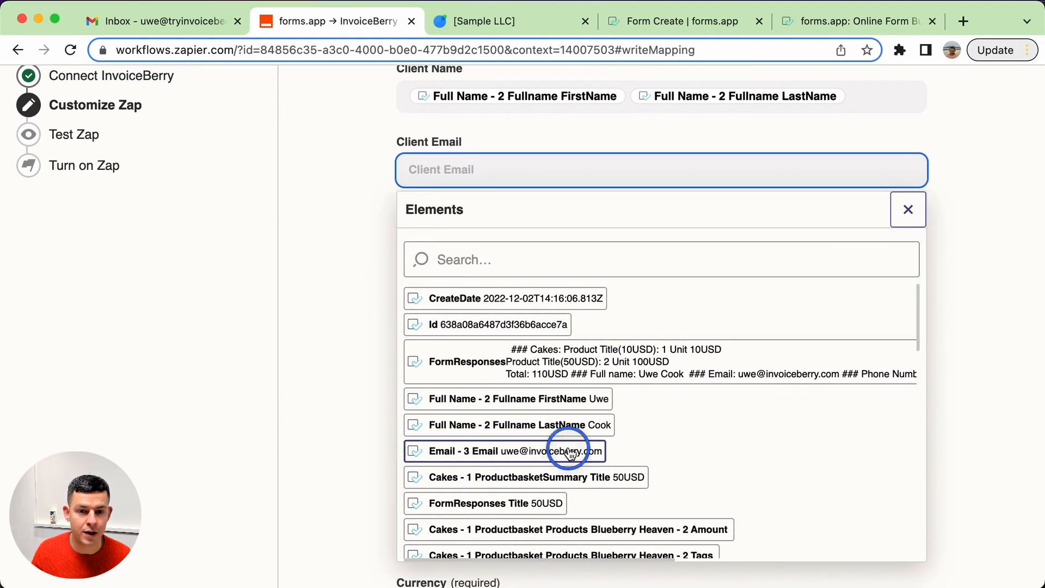
pyautogui.click(229, 344)
# Map Client Phone Number to the form's Phone Number - 4 PhoneNumber Phone element.
pyautogui.click(553, 252)
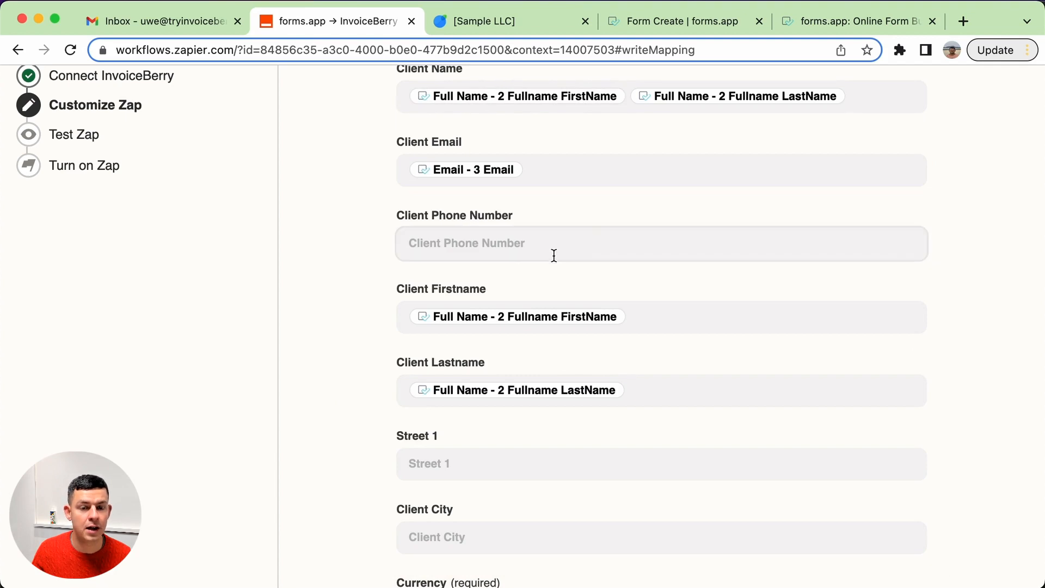
pyautogui.scroll(-1, 552, 384)
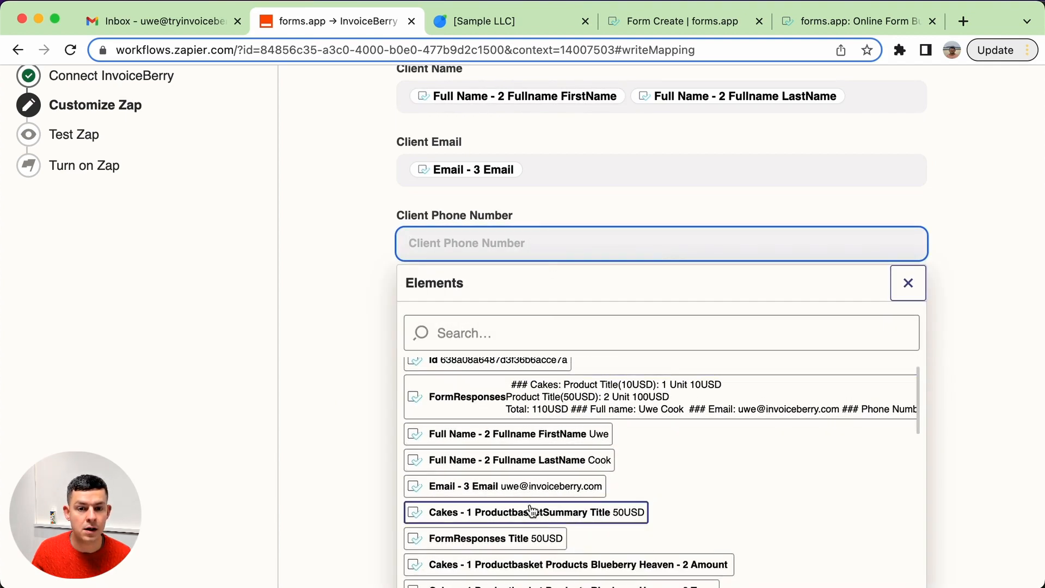
pyautogui.scroll(-5, 539, 516)
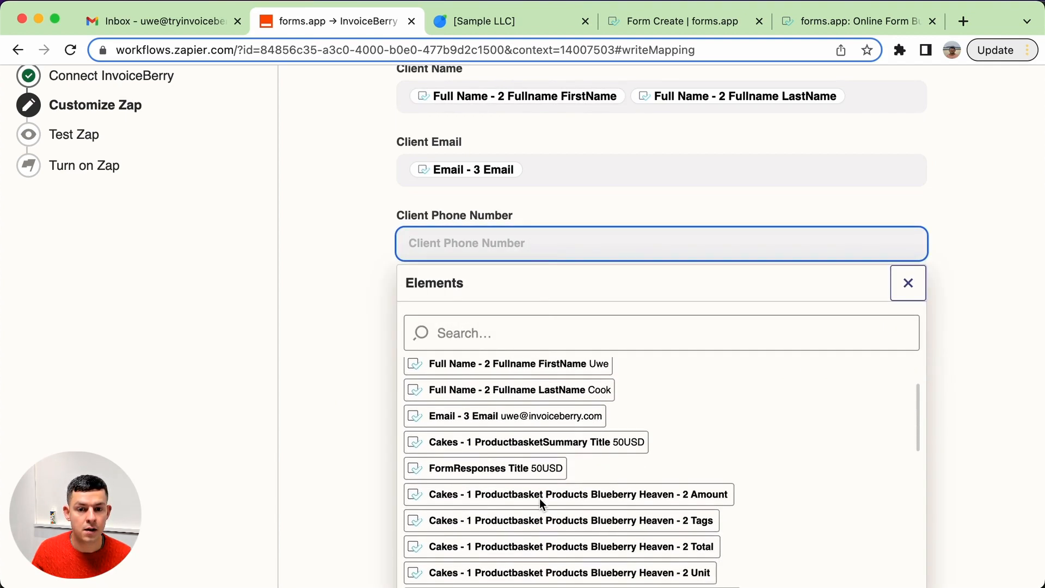
pyautogui.scroll(-10, 541, 501)
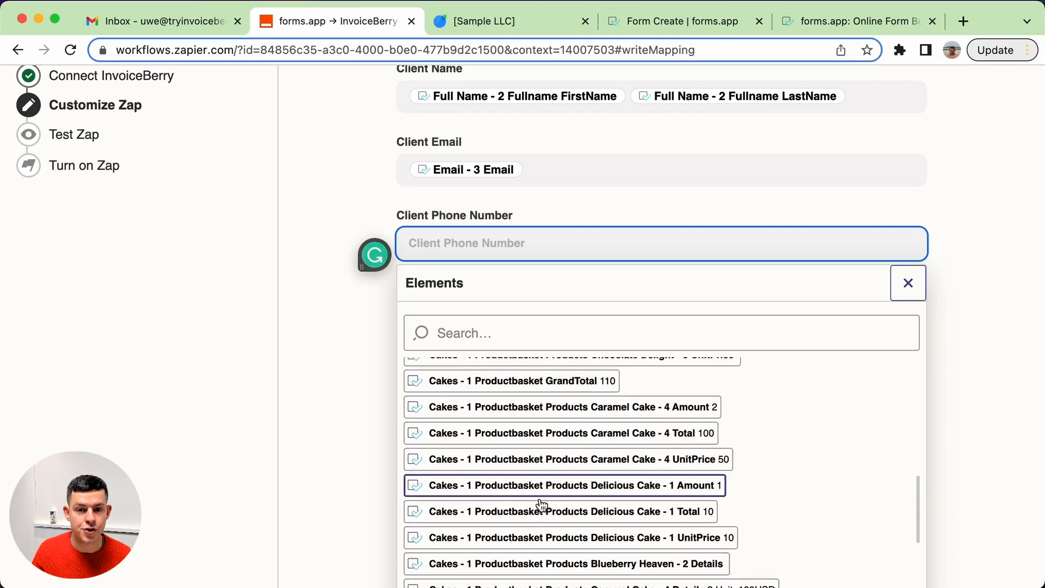
pyautogui.scroll(-5, 542, 505)
pyautogui.click(602, 485)
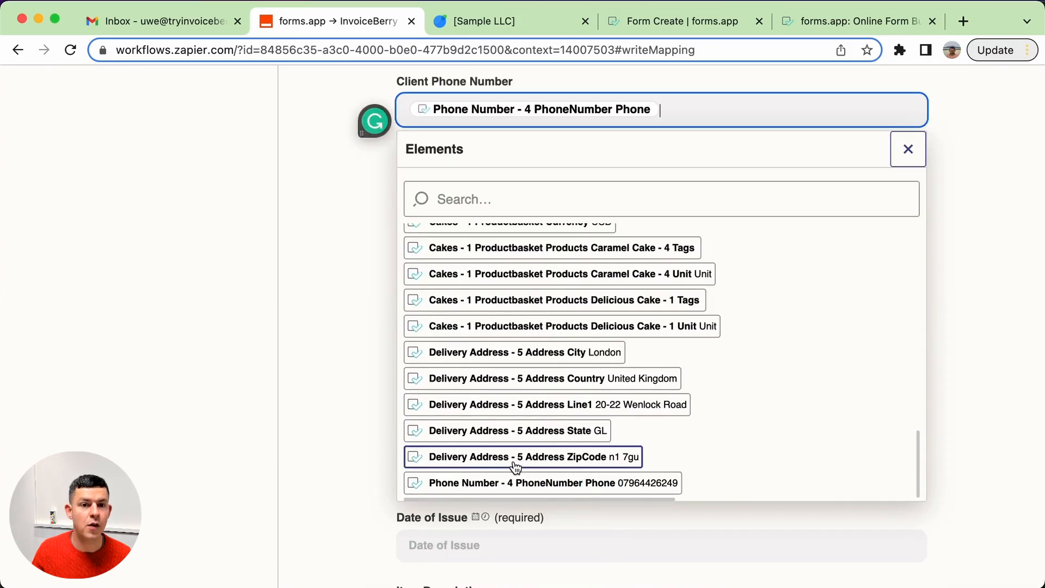
pyautogui.click(264, 359)
# Map Street 1 to the form's Delivery Address - 5 Address Line1 element.
pyautogui.scroll(1, 398, 332)
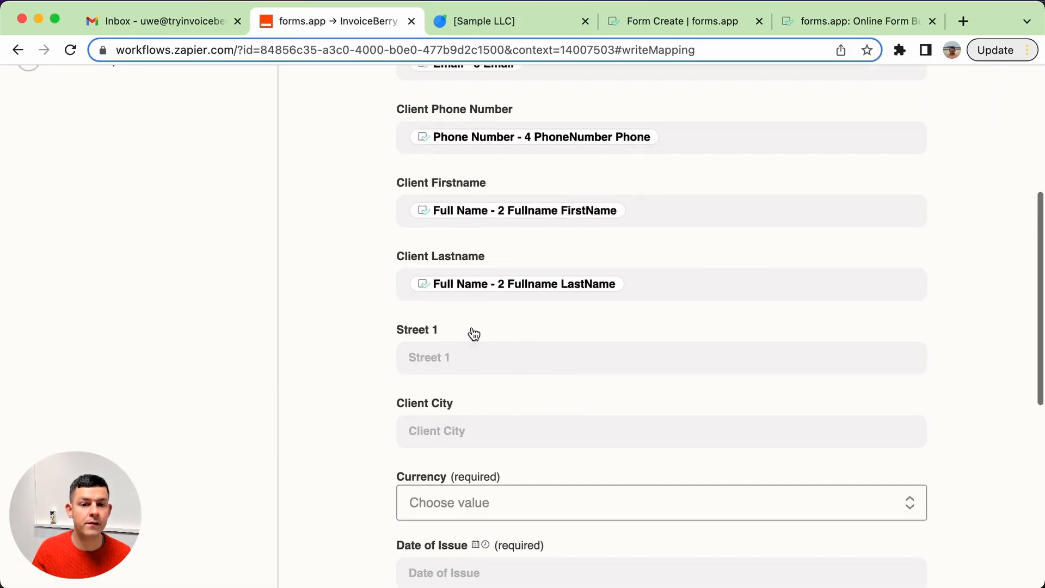
pyautogui.click(537, 359)
pyautogui.scroll(-10, 542, 507)
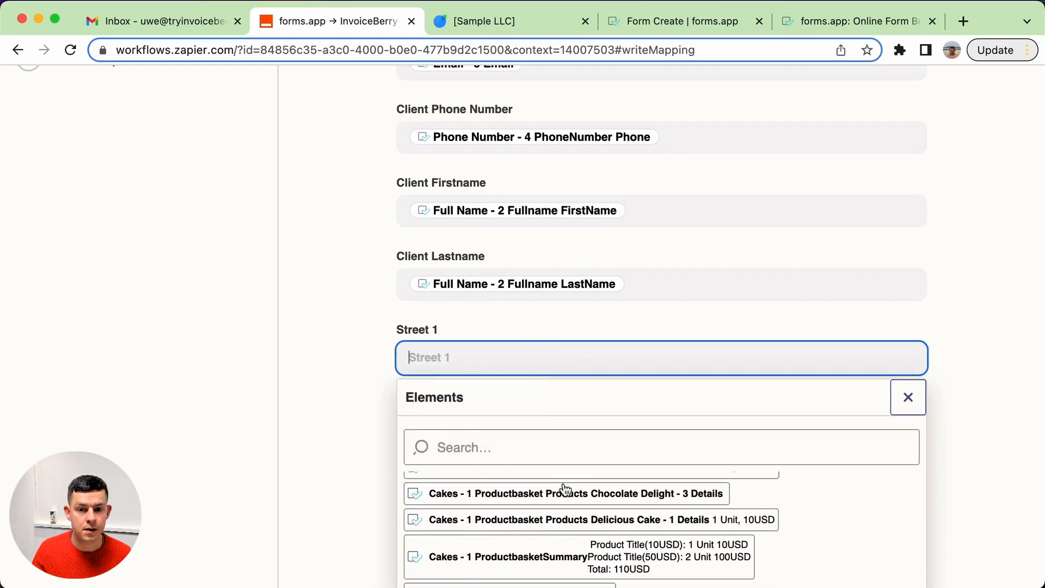
pyautogui.scroll(-3, 542, 525)
pyautogui.scroll(-3, 326, 485)
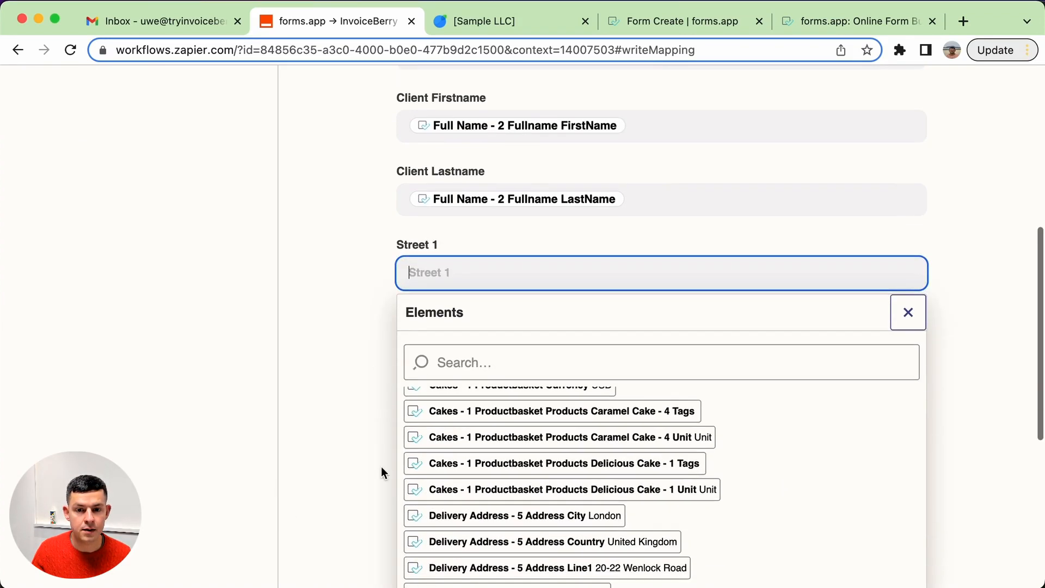
pyautogui.scroll(-2, 599, 436)
pyautogui.scroll(-1, 579, 436)
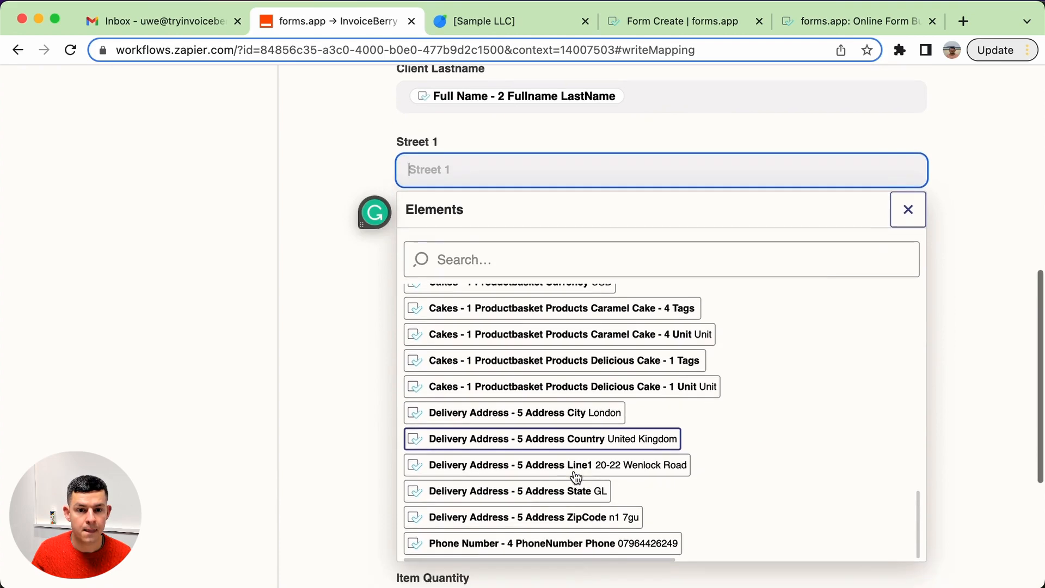
pyautogui.click(631, 469)
pyautogui.click(275, 392)
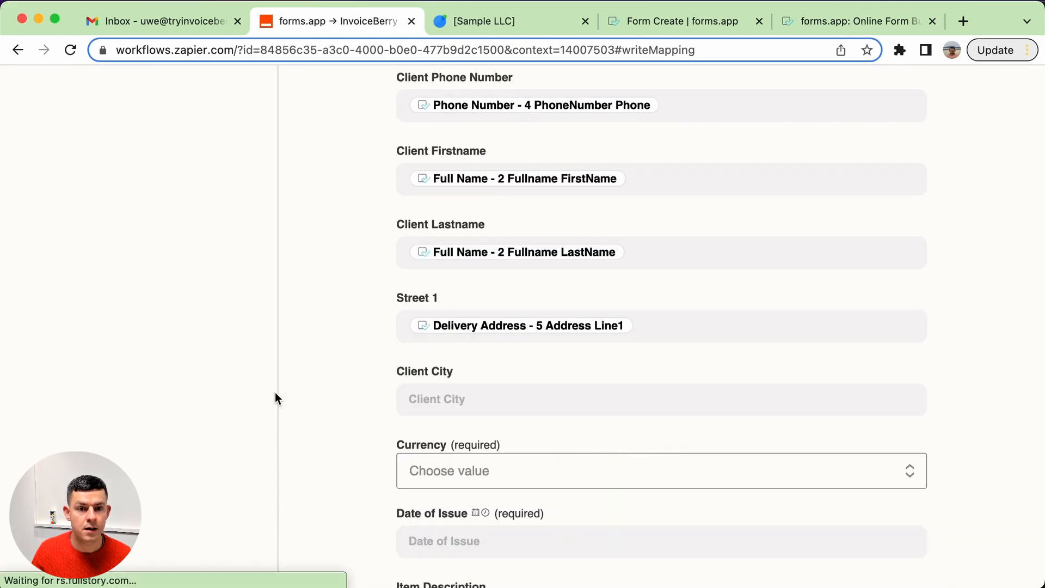
# Map Client City to the form's Delivery Address - 5 Address City element.
pyautogui.click(594, 410)
pyautogui.scroll(-10, 592, 514)
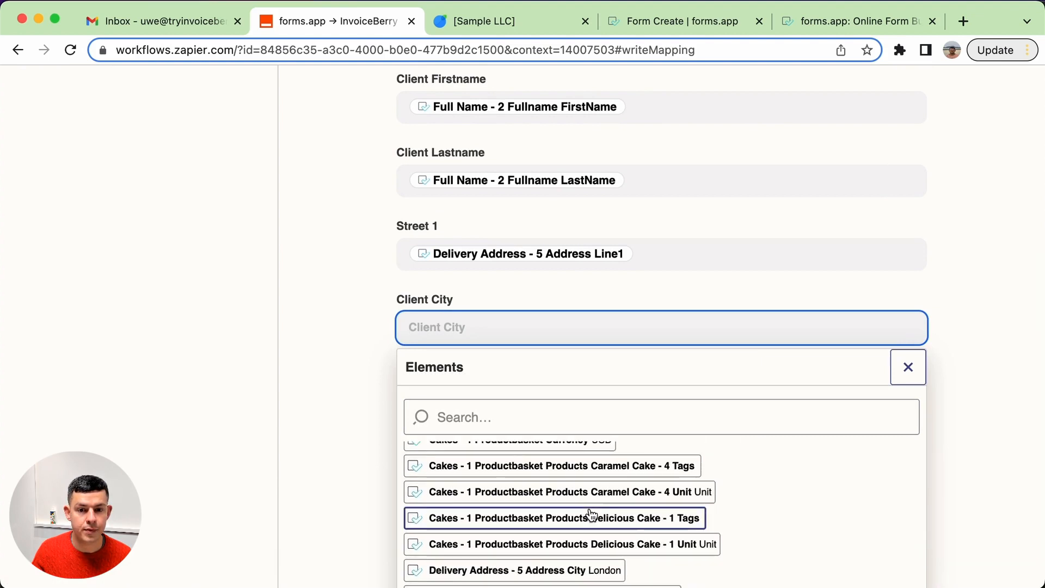
pyautogui.scroll(1, 621, 512)
pyautogui.scroll(-1, 621, 517)
pyautogui.click(573, 570)
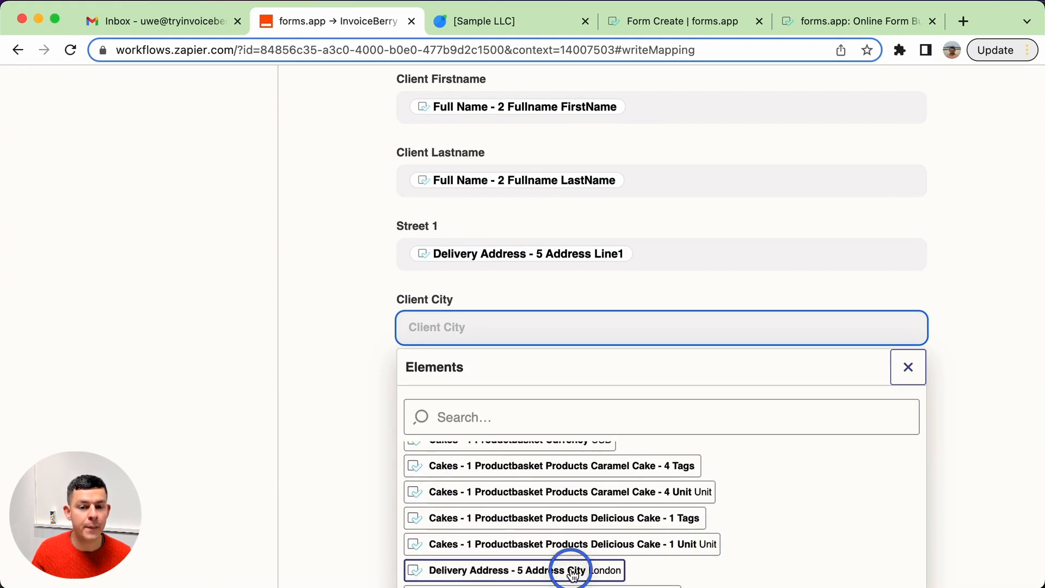
pyautogui.click(244, 471)
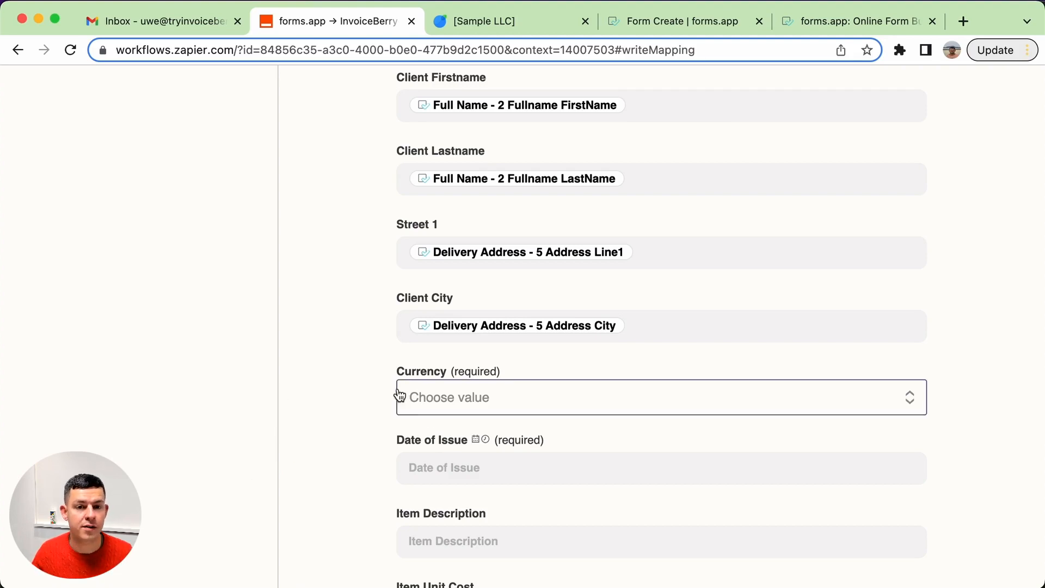
# Set the invoice Currency to United States dollar and map Date of Issue to the form's CreateDate element.
pyautogui.click(434, 403)
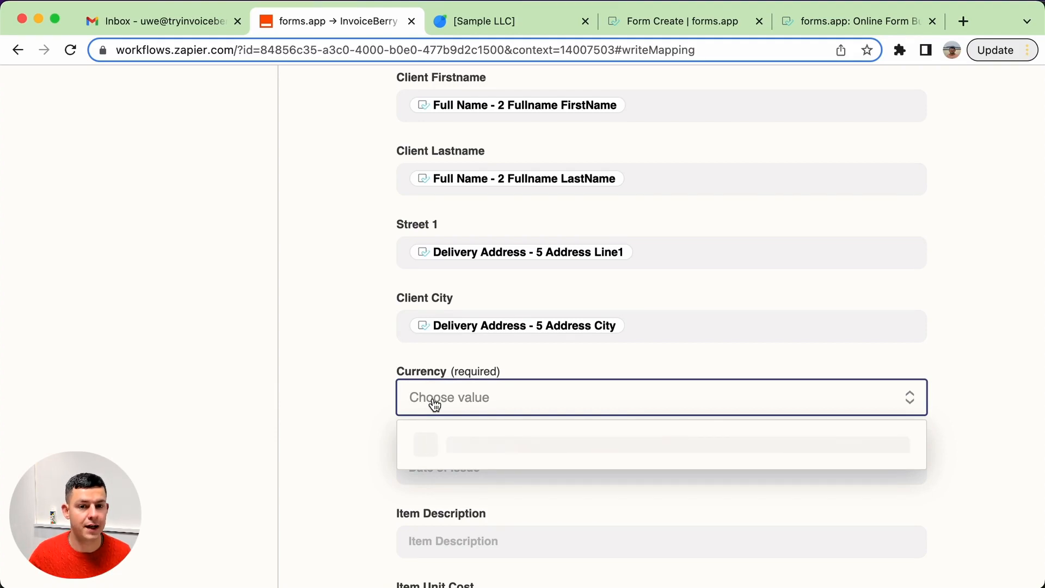
pyautogui.click(315, 432)
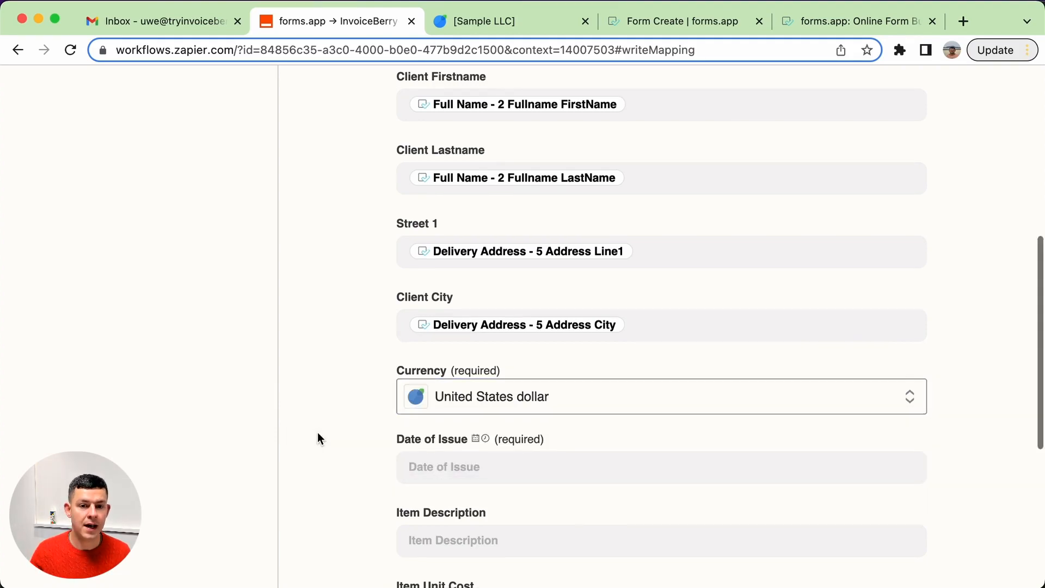
pyautogui.scroll(-3, 448, 334)
pyautogui.click(571, 281)
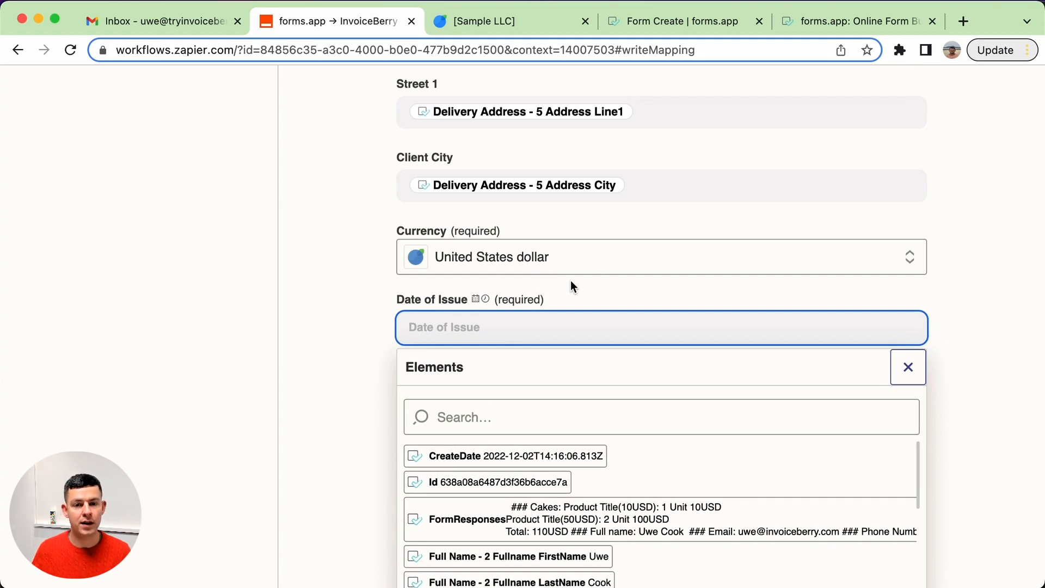
pyautogui.click(545, 464)
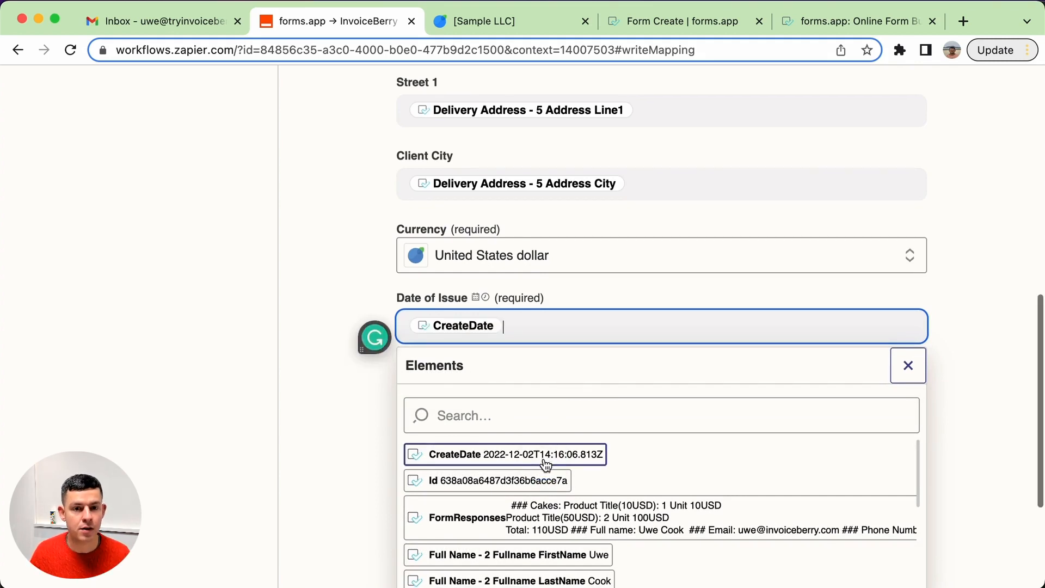
pyautogui.click(253, 384)
# Map Item Description to the form's Cakes - 1 ProductbasketSummary element that lists the ordered products with their total.
pyautogui.scroll(-2, 254, 408)
pyautogui.scroll(-1, 253, 408)
pyautogui.scroll(1, 254, 409)
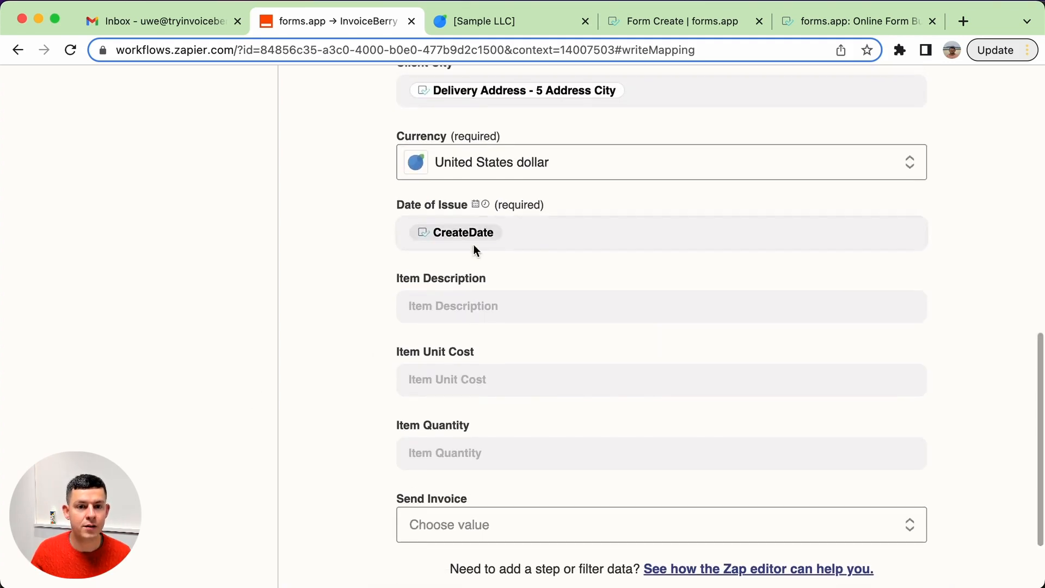
pyautogui.click(460, 303)
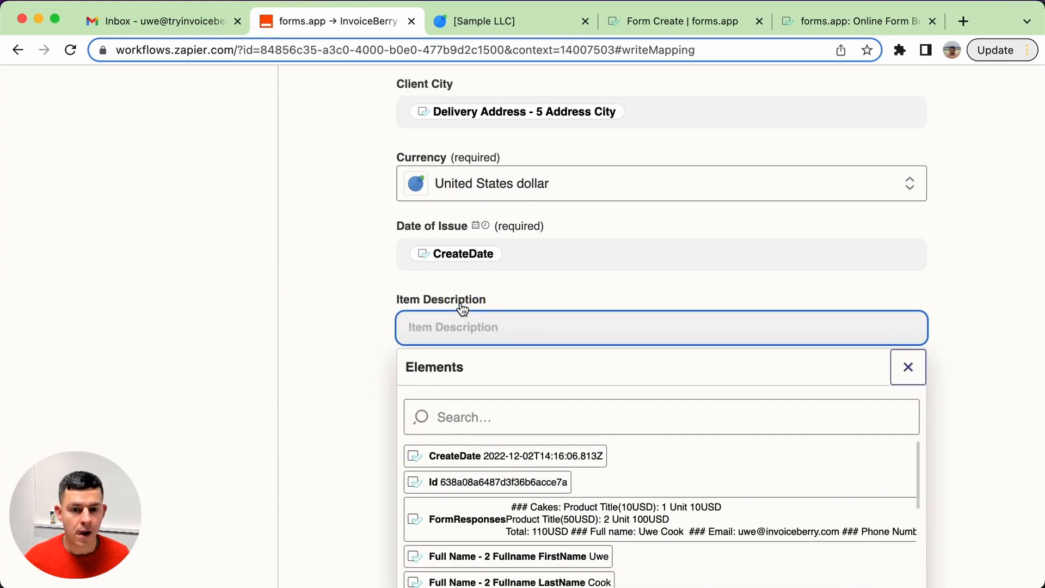
pyautogui.scroll(-2, 582, 460)
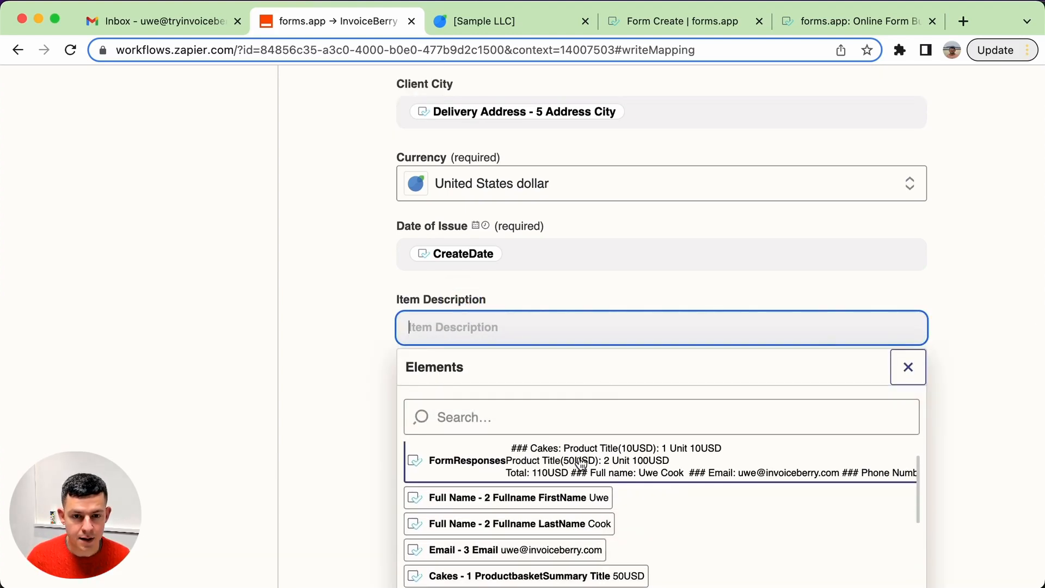
pyautogui.scroll(2, 581, 463)
pyautogui.scroll(-5, 582, 463)
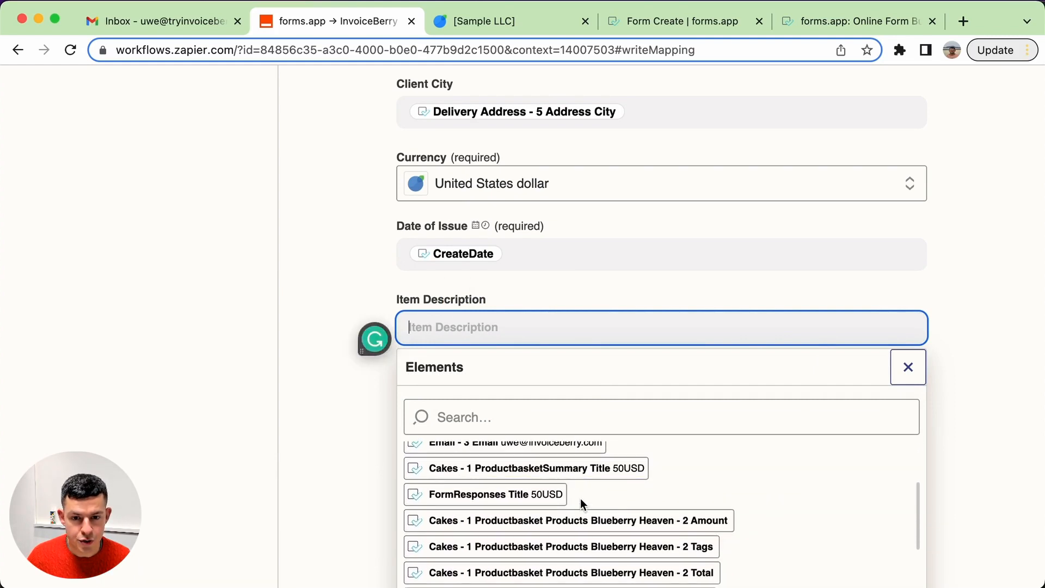
pyautogui.scroll(-10, 580, 501)
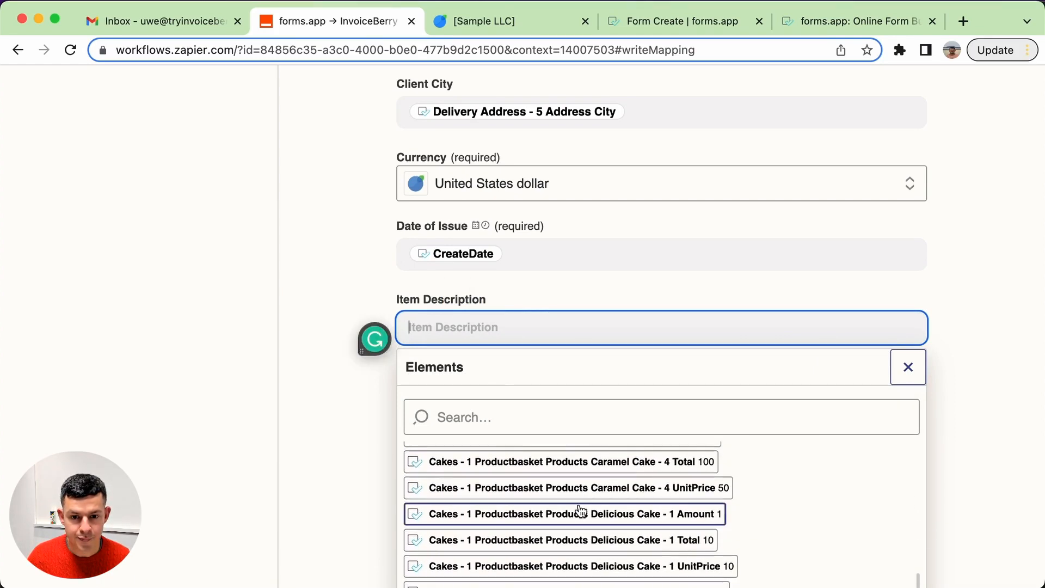
pyautogui.scroll(-3, 578, 507)
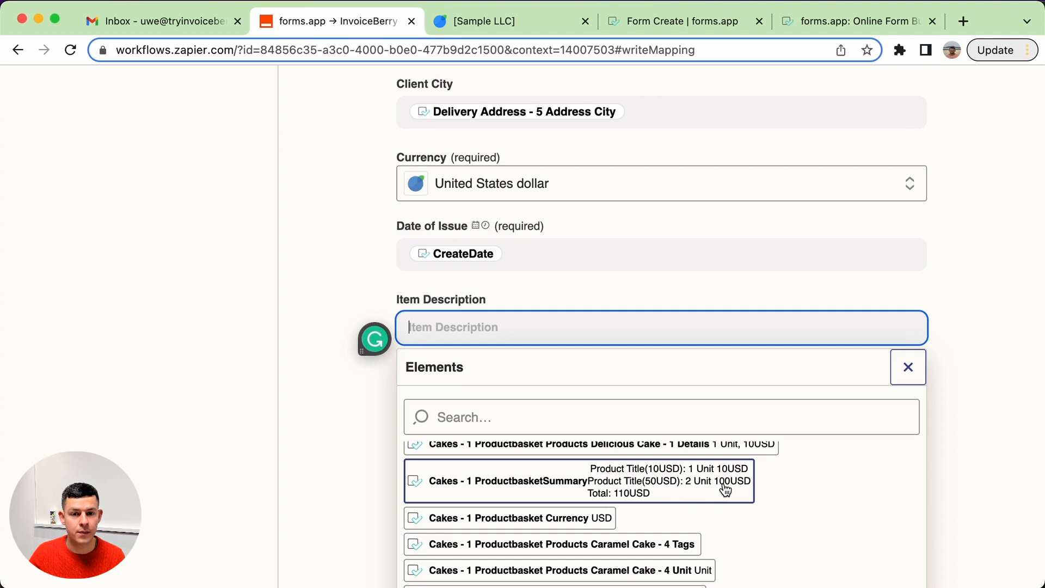
pyautogui.click(670, 486)
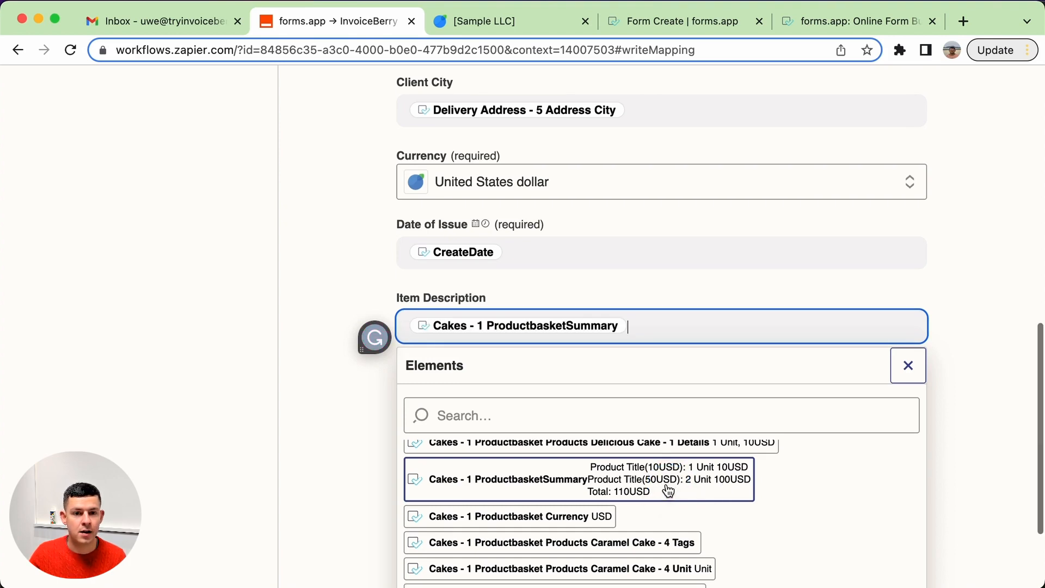
pyautogui.click(282, 416)
# Map Item Unit Cost to the form's Cakes - 1 Productbasket GrandTotal element.
pyautogui.scroll(-2, 508, 391)
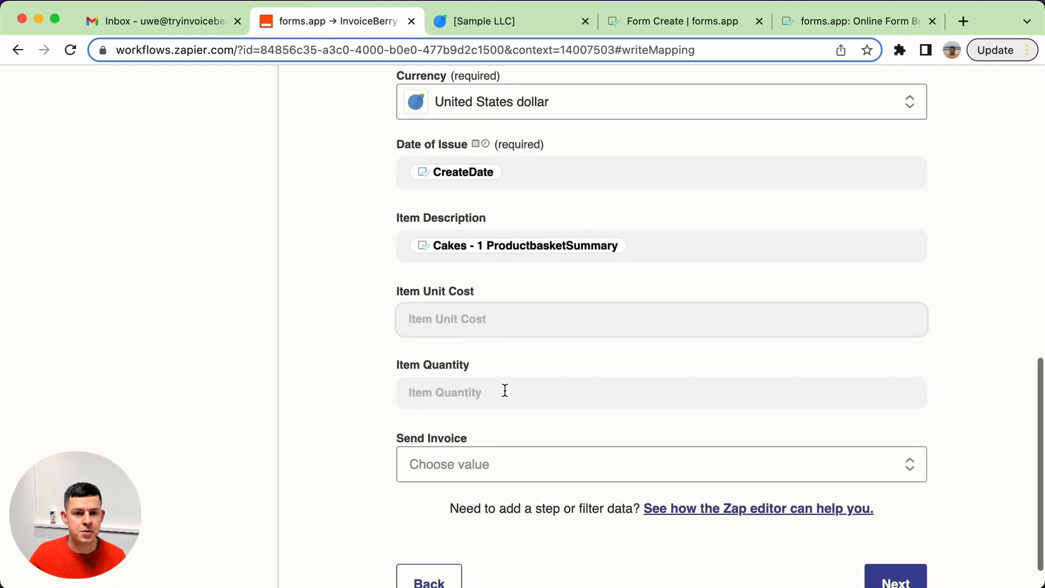
pyautogui.click(503, 326)
pyautogui.scroll(-10, 572, 506)
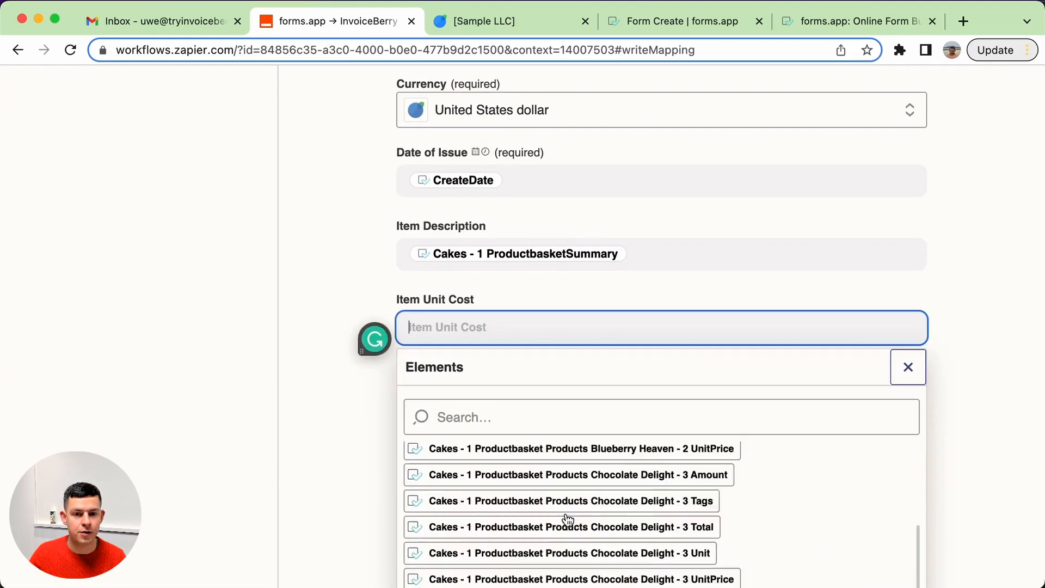
pyautogui.scroll(5, 568, 520)
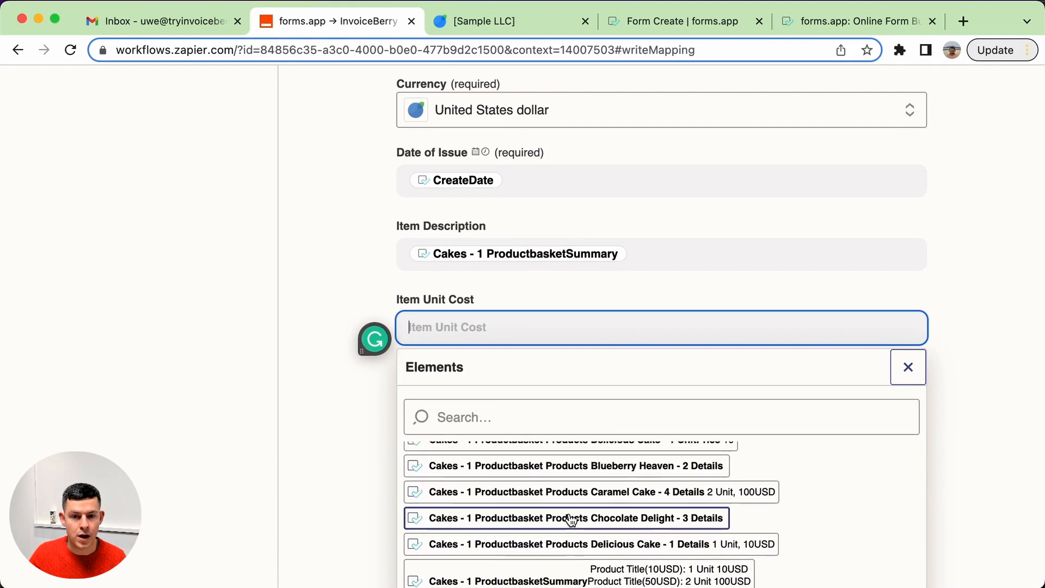
pyautogui.scroll(5, 779, 502)
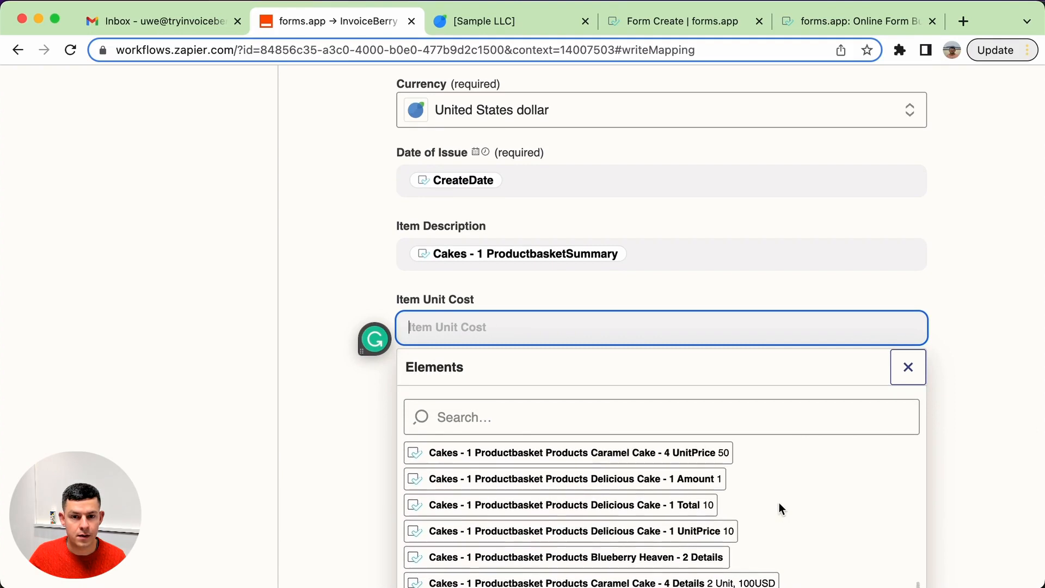
pyautogui.scroll(2, 779, 504)
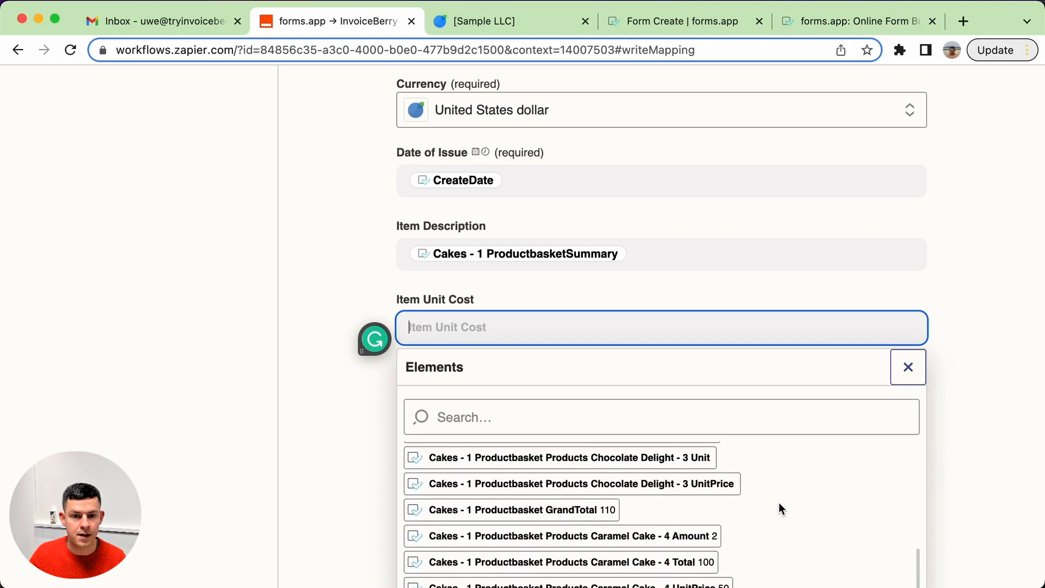
pyautogui.click(594, 515)
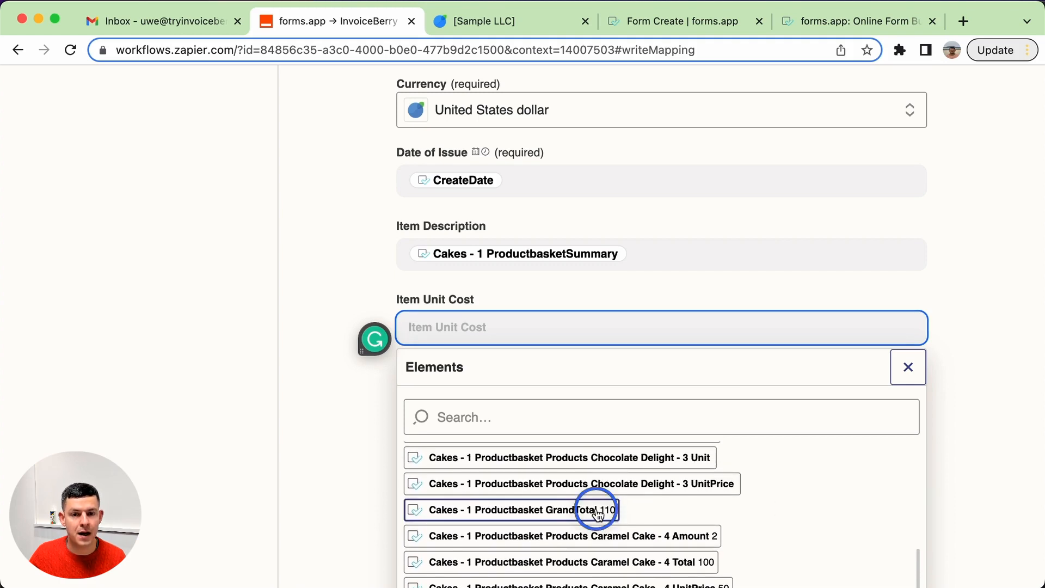
pyautogui.click(175, 436)
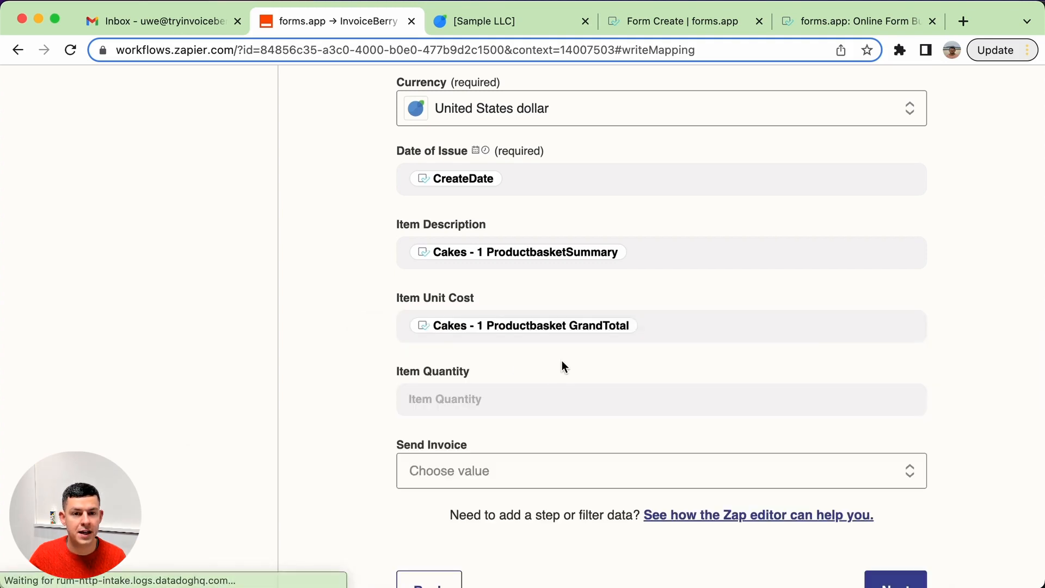
# Set the invoice's Item Quantity to 1.
pyautogui.click(546, 397)
pyautogui.write('1')
pyautogui.click(156, 385)
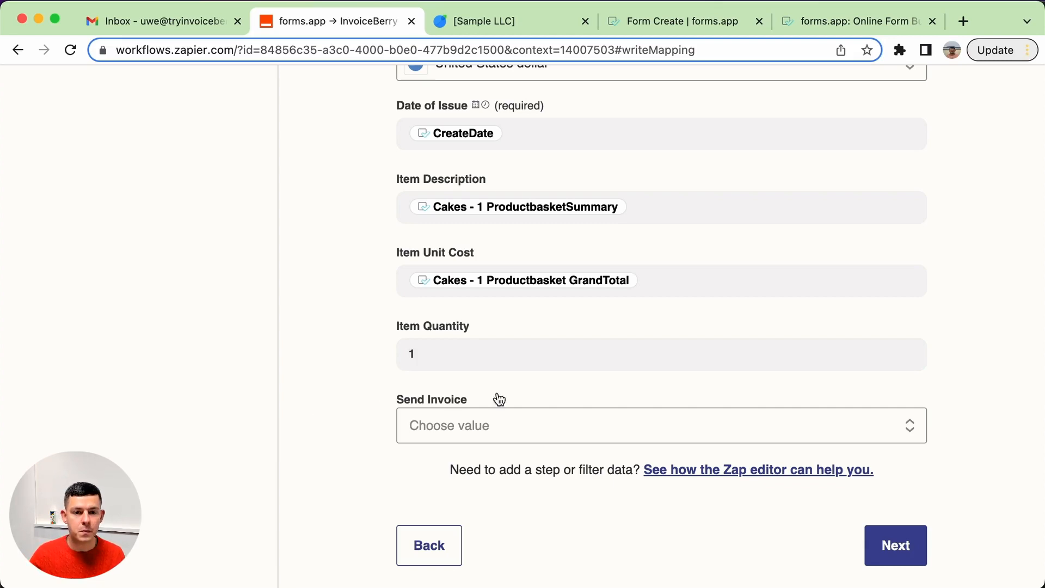
# Set Send Invoice to Yes and continue to the Zap's test stage.
pyautogui.click(332, 448)
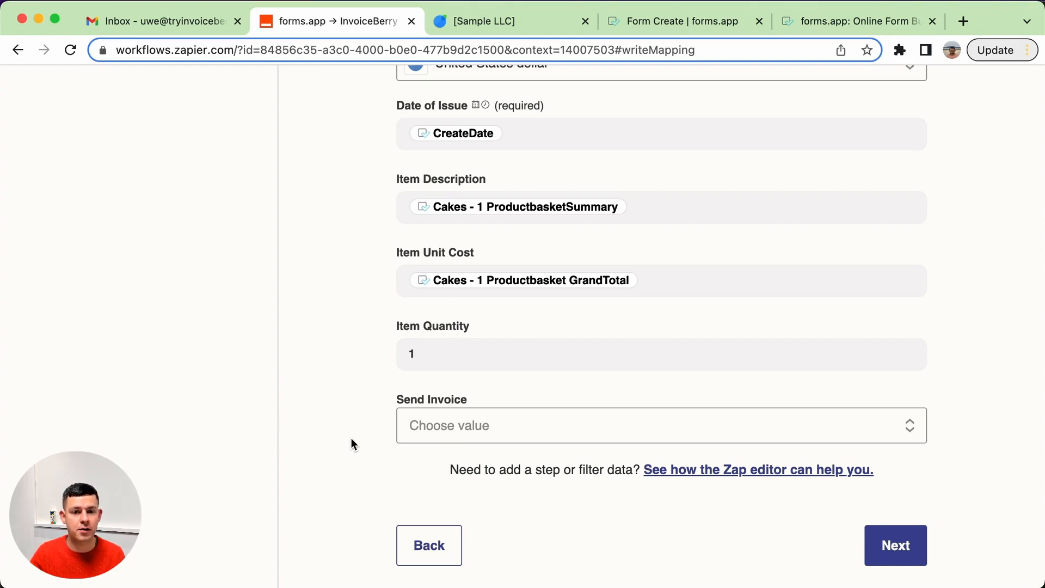
pyautogui.click(469, 425)
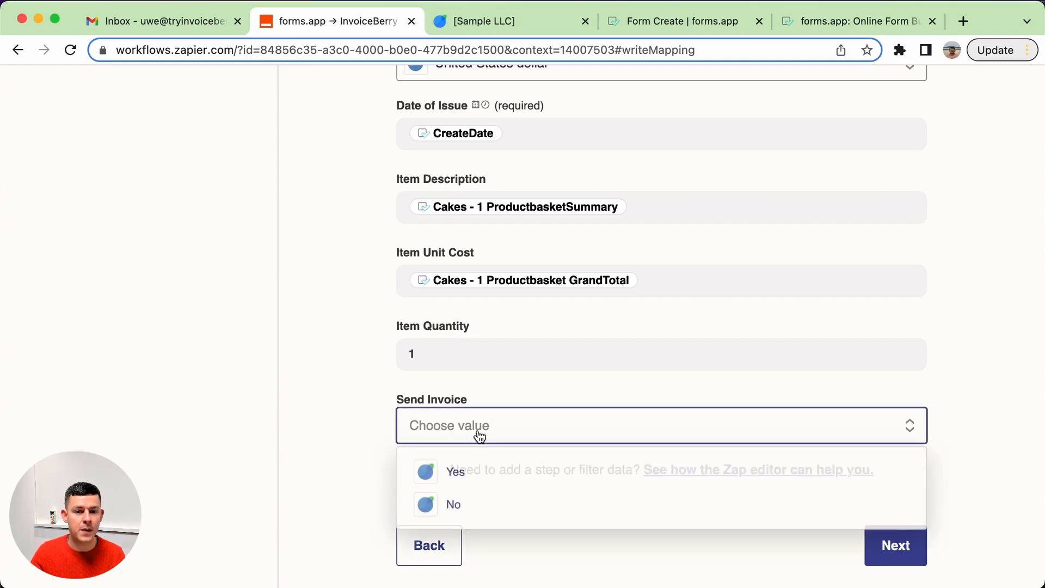
pyautogui.click(456, 503)
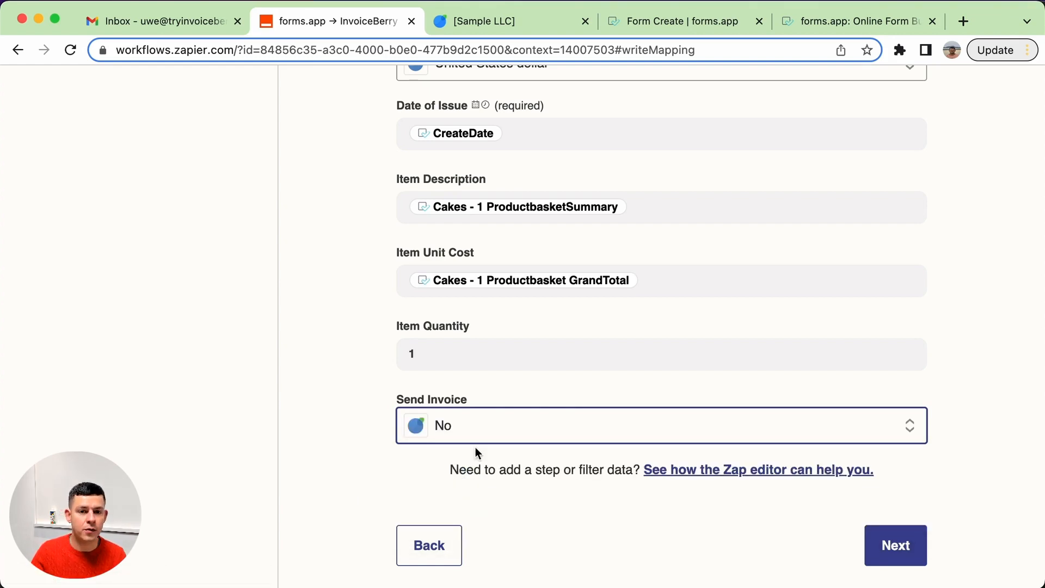
pyautogui.click(509, 427)
pyautogui.click(479, 477)
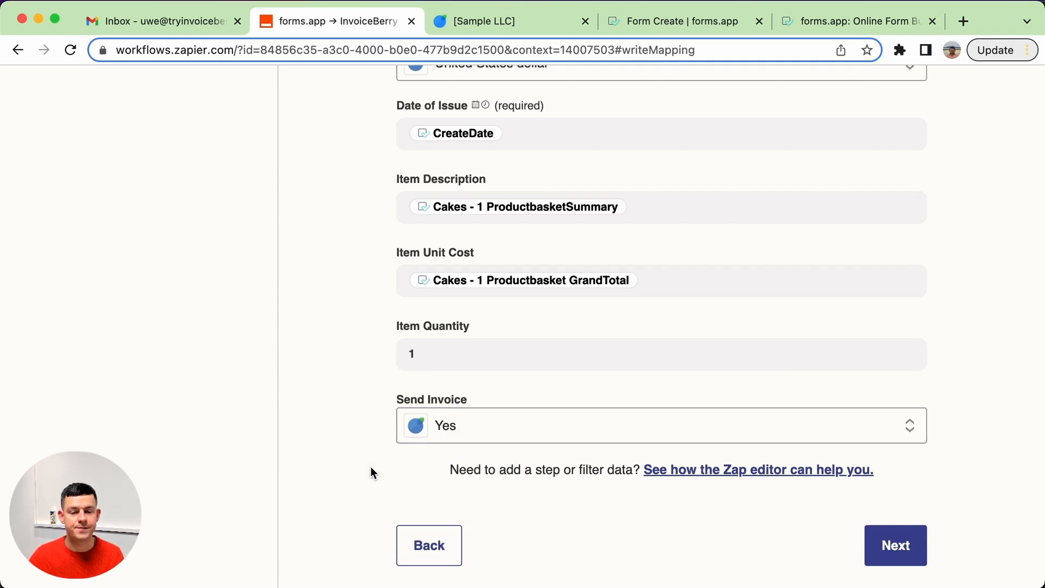
pyautogui.click(893, 545)
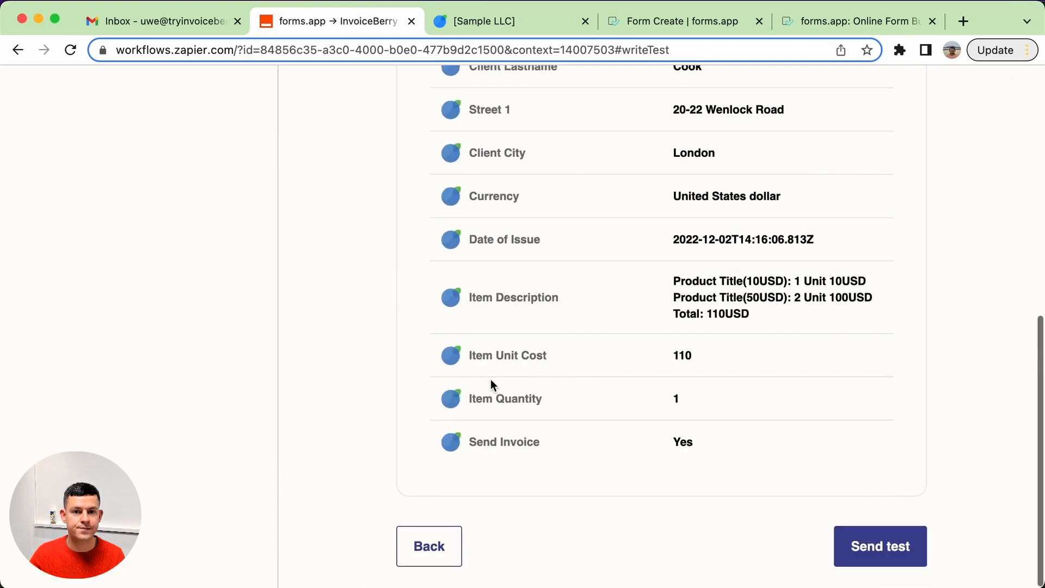
# Review the mapped client and item data from Client ID to Send Invoice, and send the test invoice to InvoiceBerry.
pyautogui.scroll(10, 491, 379)
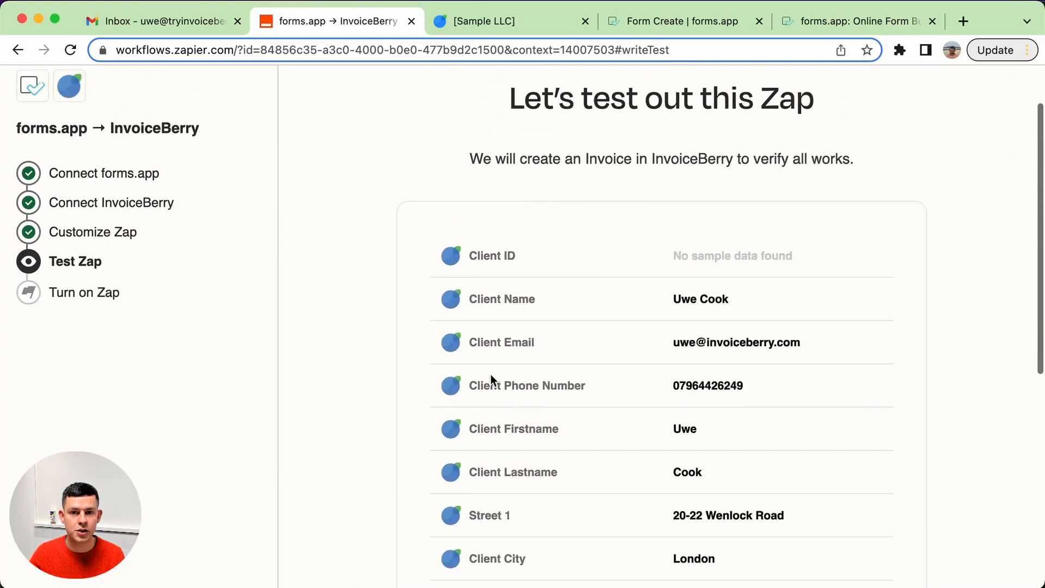
pyautogui.scroll(-3, 684, 412)
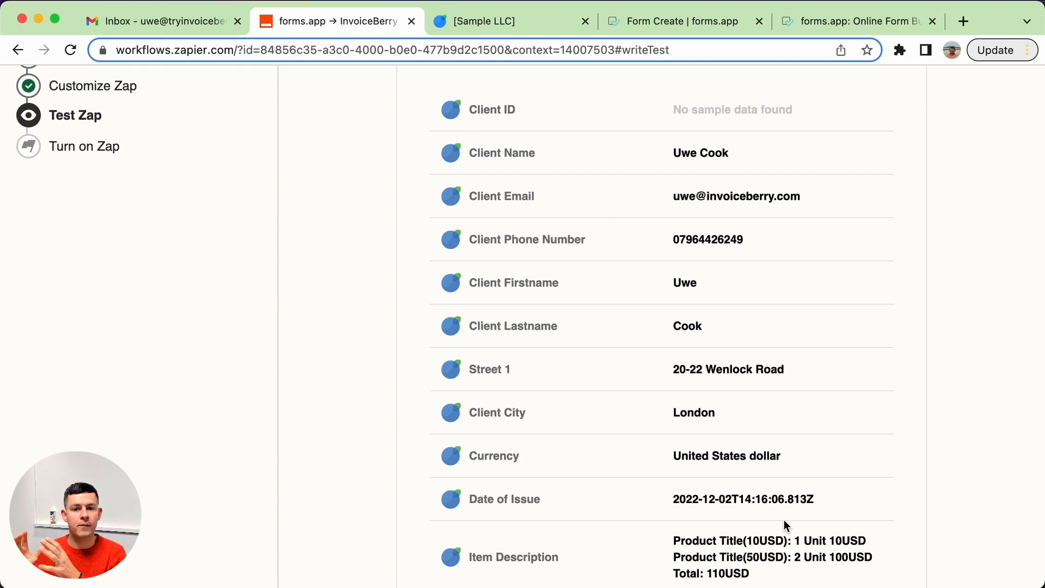
pyautogui.scroll(-5, 784, 524)
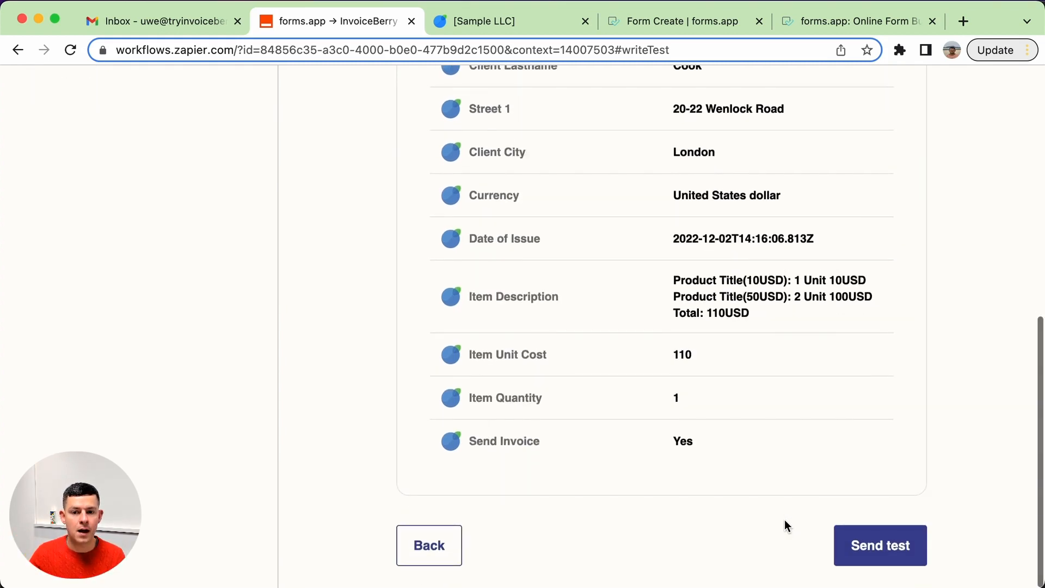
pyautogui.click(891, 546)
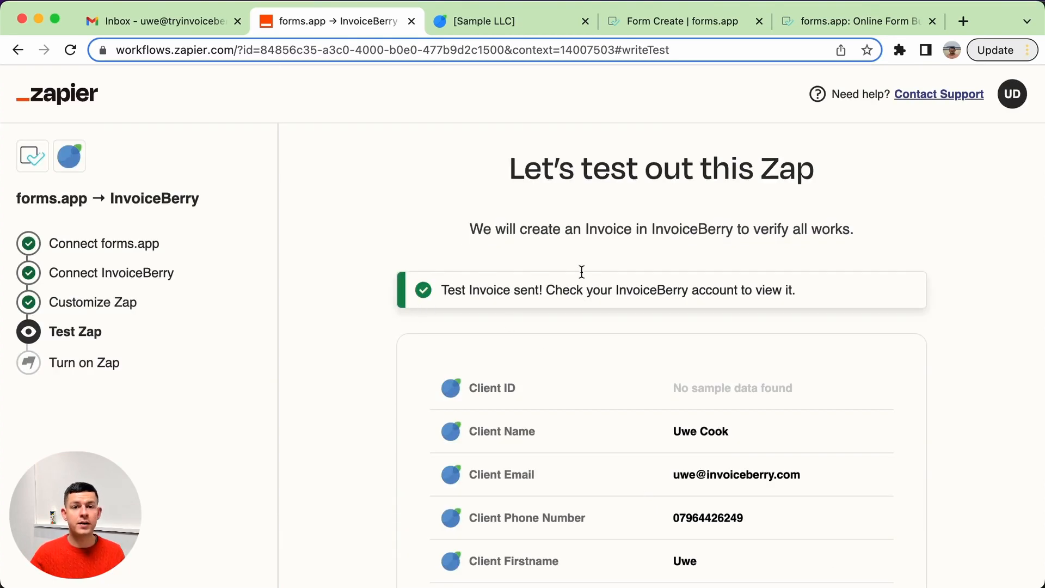
# Switch to InvoiceBerry and open the test invoice dated 2022-12-02 from the invoices list.
pyautogui.click(508, 22)
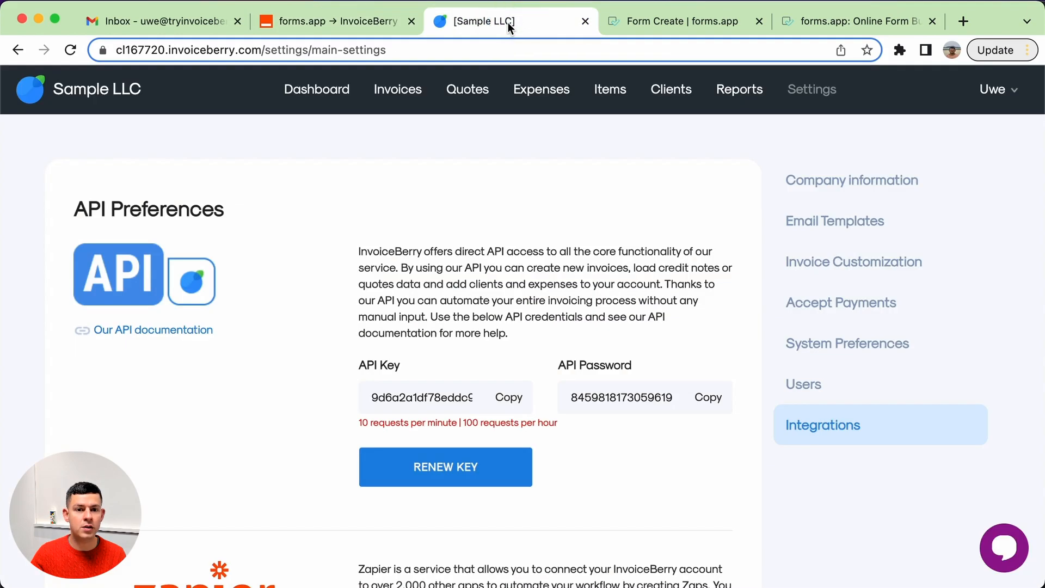
pyautogui.click(401, 91)
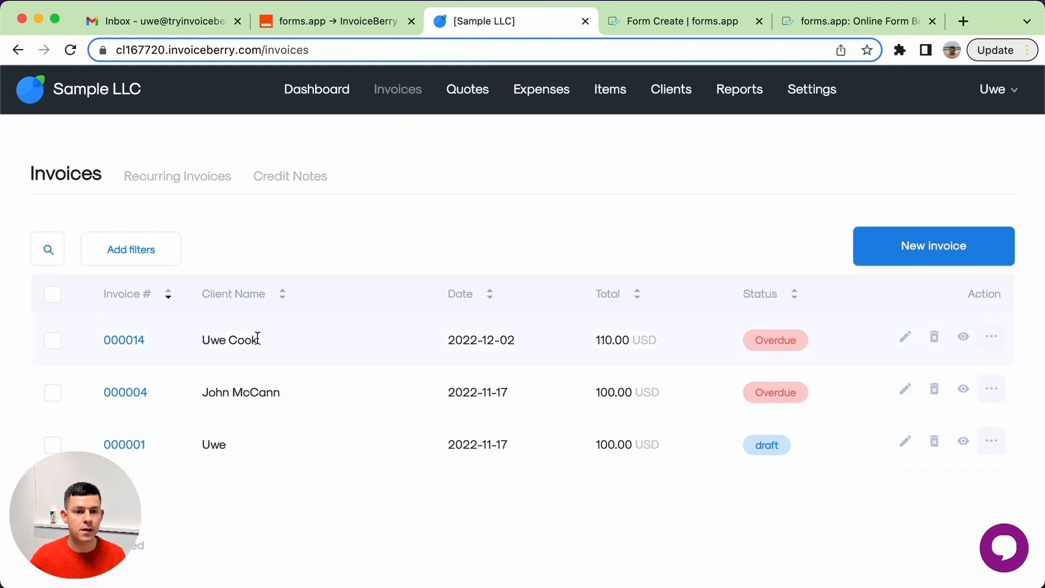
pyautogui.click(123, 344)
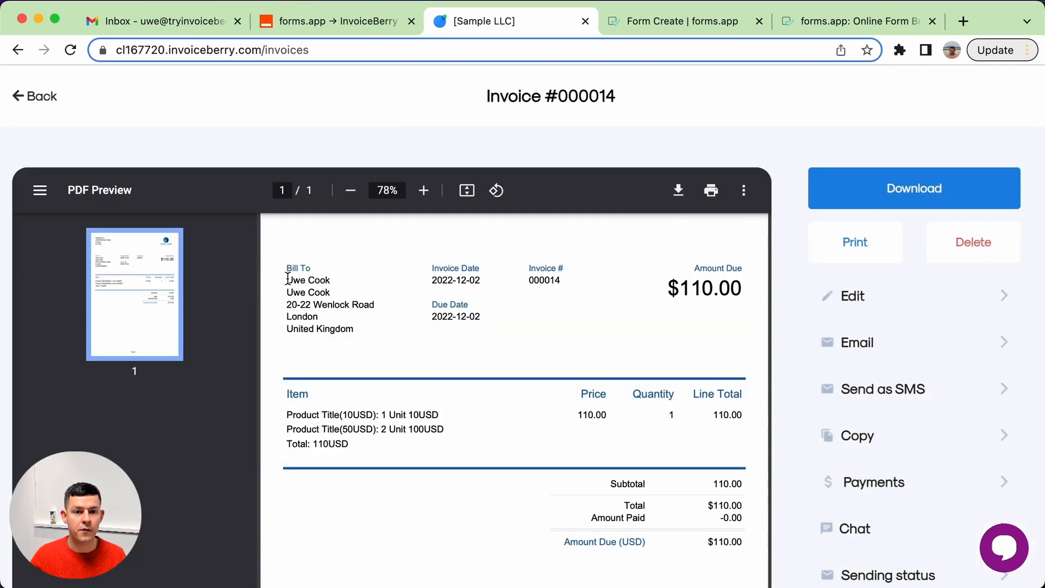
# Check the client's billing details, the ordered cake items and the totals in the test invoice's PDF preview.
pyautogui.moveTo(288, 281); pyautogui.dragTo(335, 301)
pyautogui.tripleClick(304, 306)
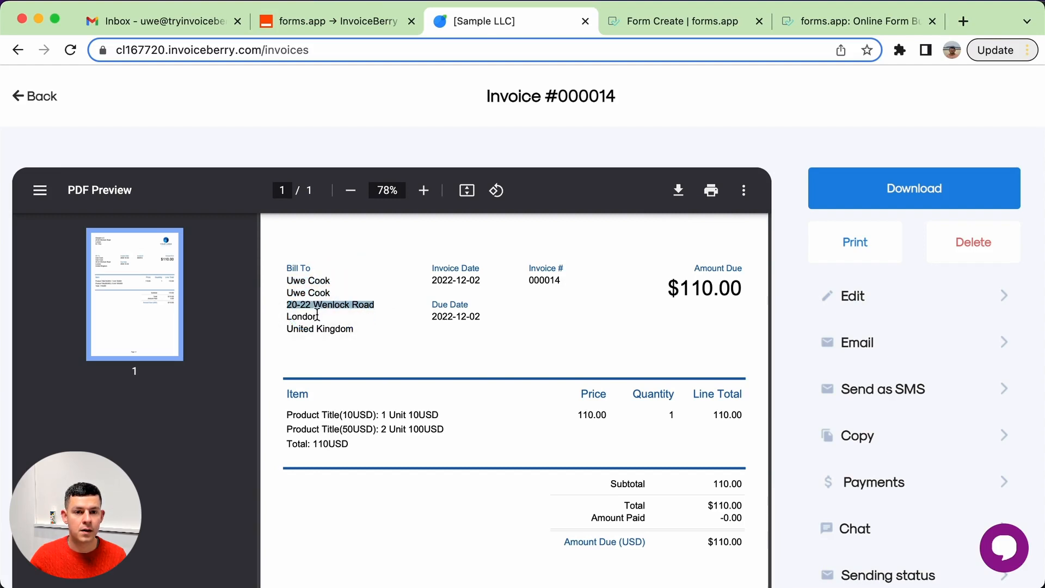
pyautogui.scroll(-3, 330, 331)
pyautogui.moveTo(290, 341); pyautogui.dragTo(374, 369)
pyautogui.click(374, 368)
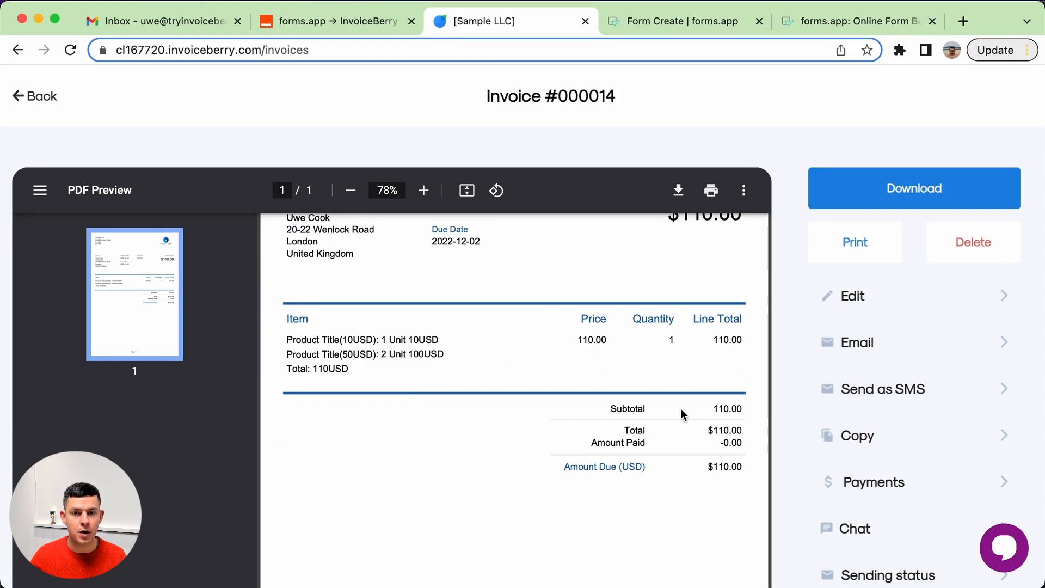
pyautogui.scroll(-2, 675, 460)
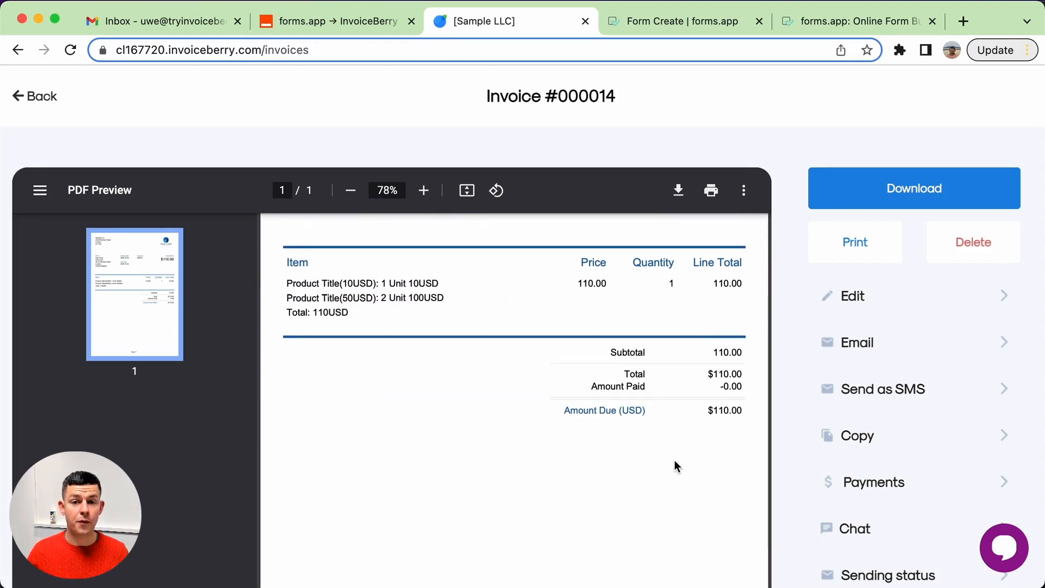